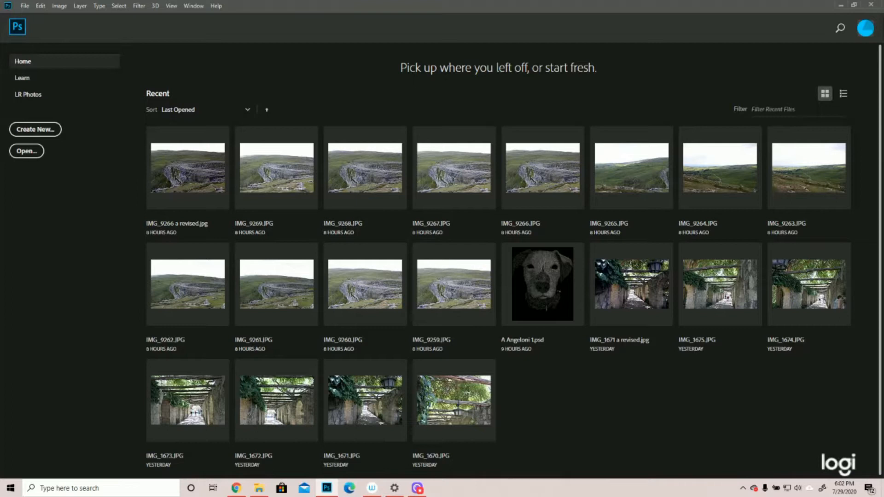
Step: Create a 15 × 18 inch white RGB document at 300 pixels/inch, viewing its size in pixels before switching the units back to inches
{"action": "left_click", "coordinate": [25, 6]}
{"action": "mouse_move", "coordinate": [40, 7]}
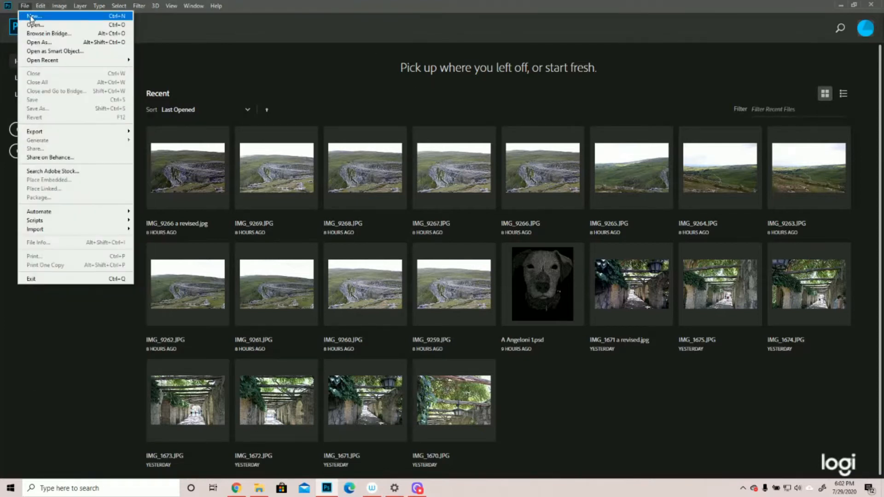
{"action": "left_click", "coordinate": [30, 18]}
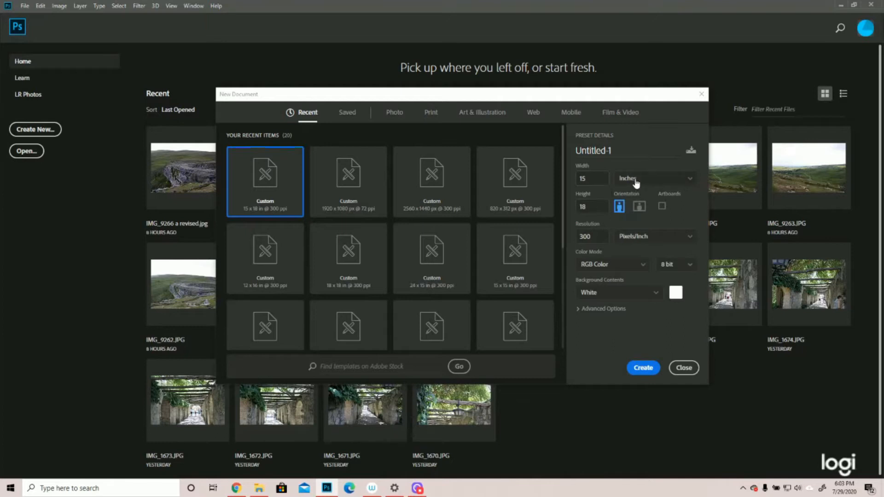
{"action": "double_click", "coordinate": [590, 237]}
{"action": "left_click", "coordinate": [649, 131]}
{"action": "left_click", "coordinate": [651, 184]}
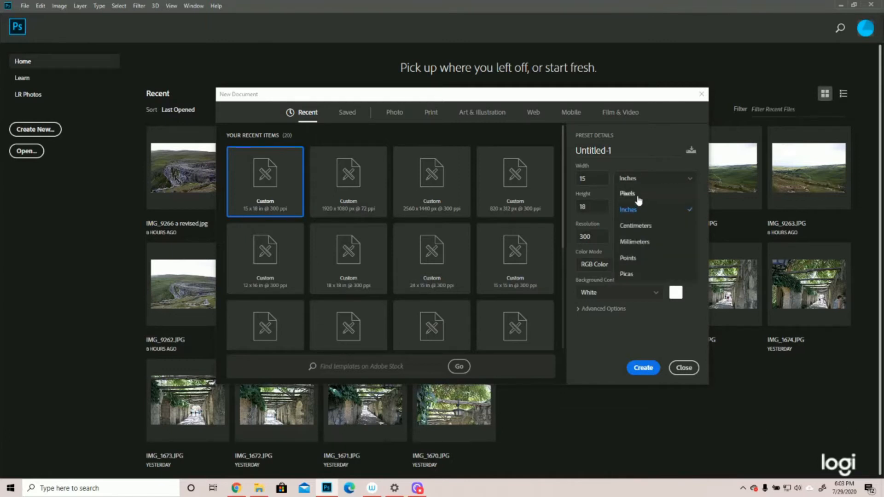
{"action": "left_click", "coordinate": [637, 195]}
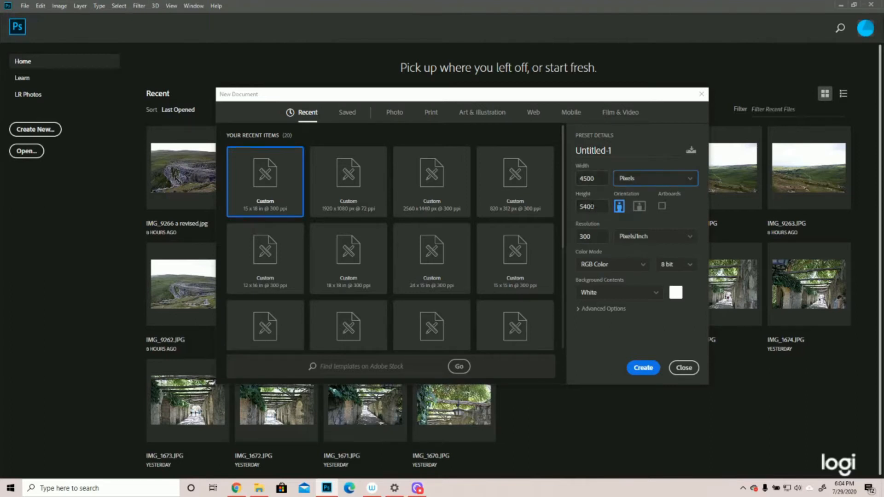
{"action": "left_click", "coordinate": [651, 181]}
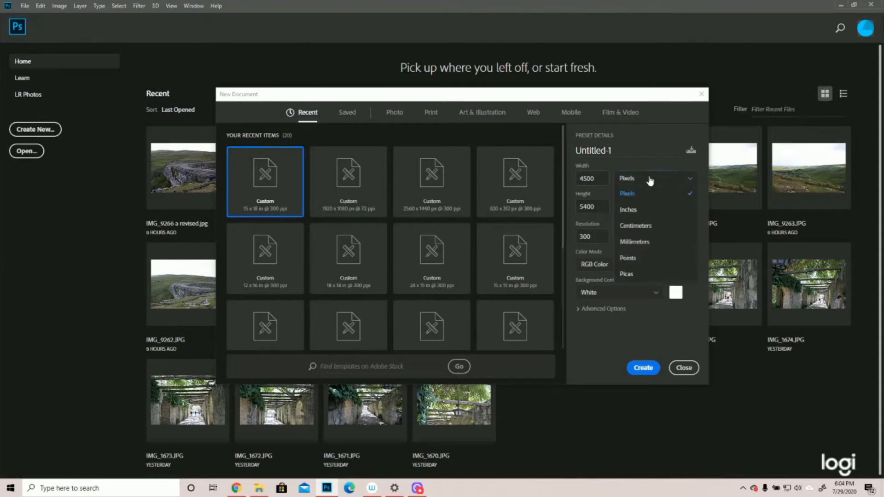
{"action": "left_click", "coordinate": [642, 211]}
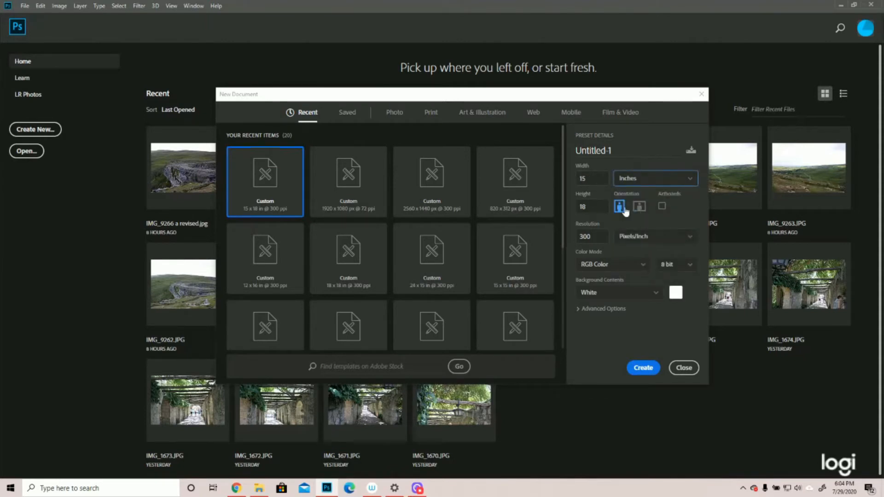
{"action": "left_click", "coordinate": [643, 368]}
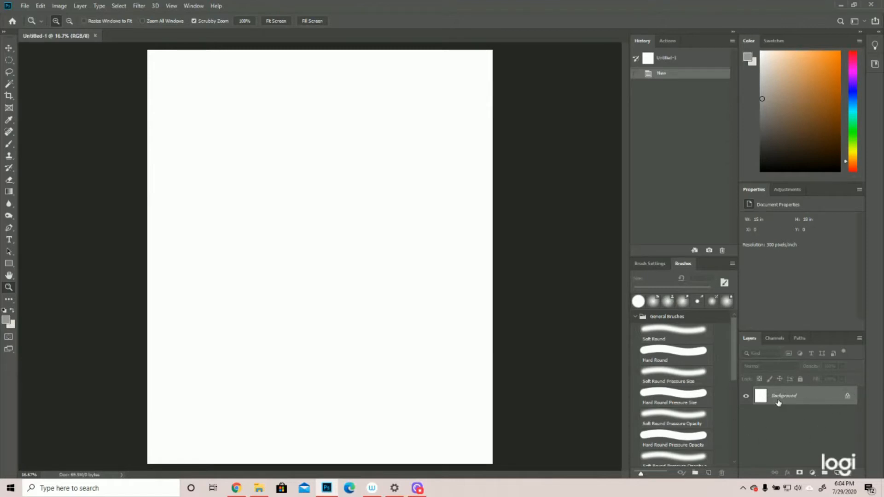
Step: Unlock the Background into a regular layer and revert the document to its newly created state
{"action": "left_click", "coordinate": [847, 397]}
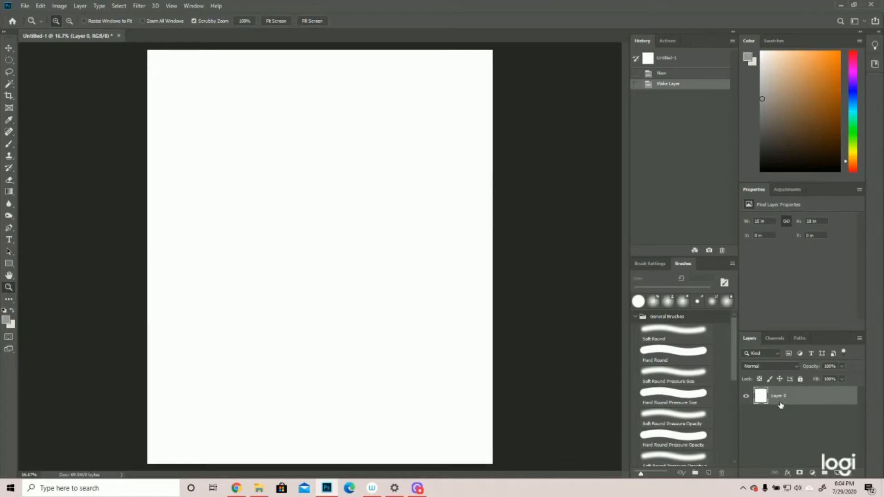
{"action": "left_click", "coordinate": [672, 75]}
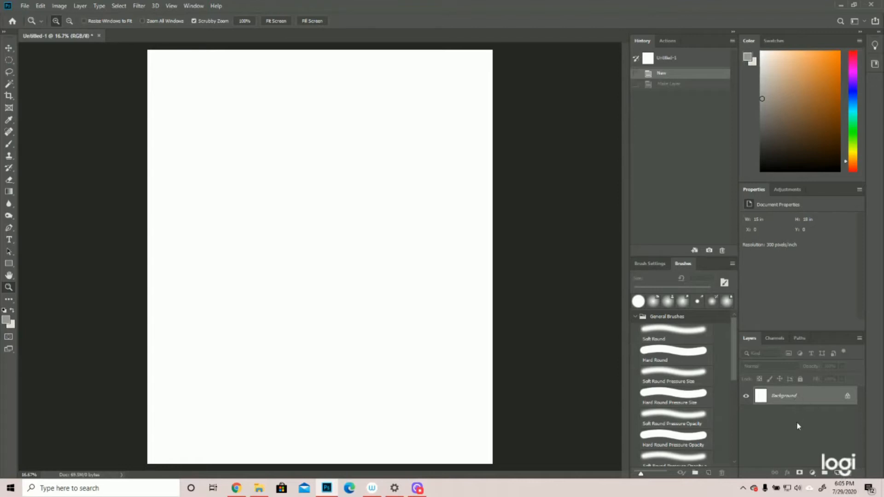
Step: Add a blank layer above the Background and delete it again
{"action": "left_click", "coordinate": [838, 475]}
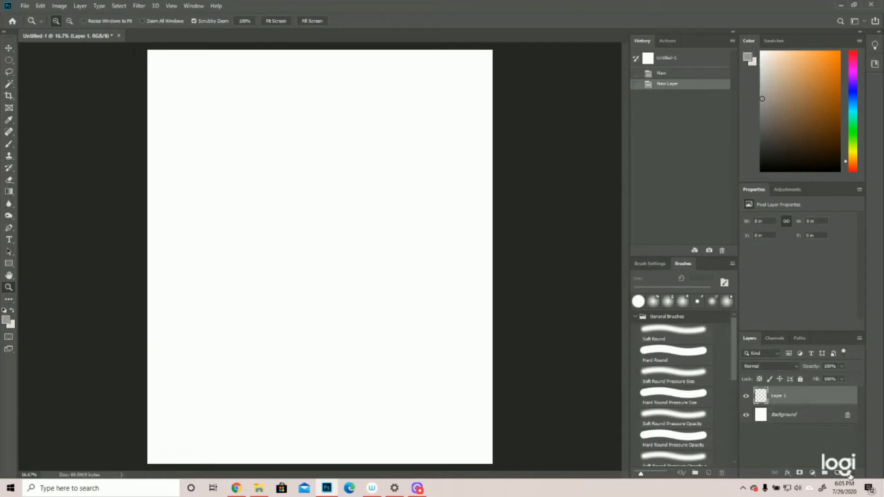
{"action": "left_click", "coordinate": [850, 475]}
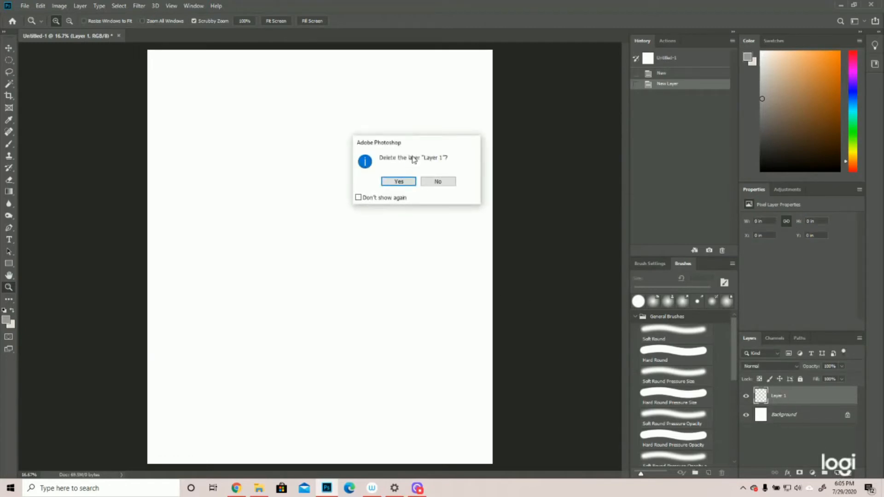
{"action": "left_click", "coordinate": [399, 181]}
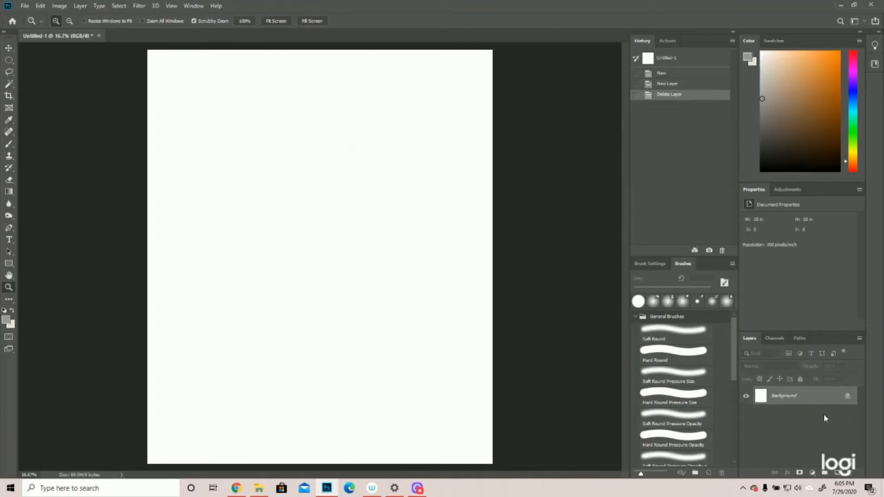
Step: Add three blank layers above the Background and make each of them the active layer in turn
{"action": "left_click", "coordinate": [838, 473]}
{"action": "left_click", "coordinate": [838, 474]}
{"action": "left_click", "coordinate": [837, 473]}
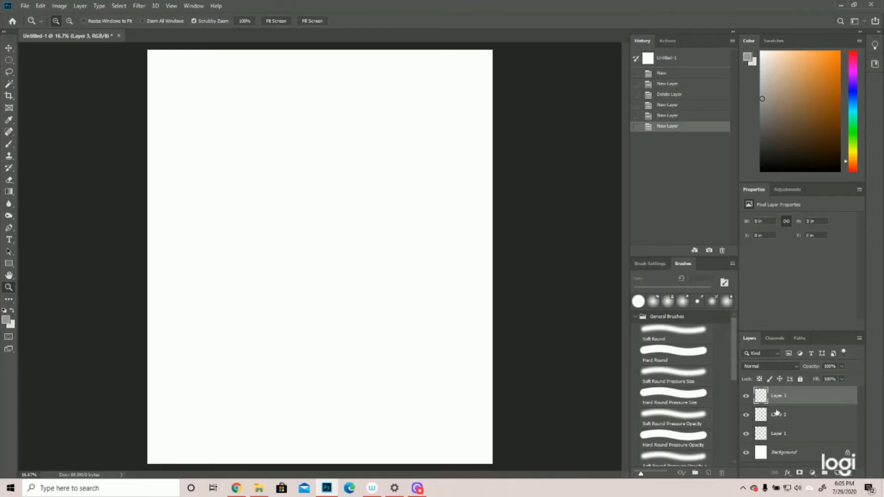
{"action": "left_click", "coordinate": [791, 417]}
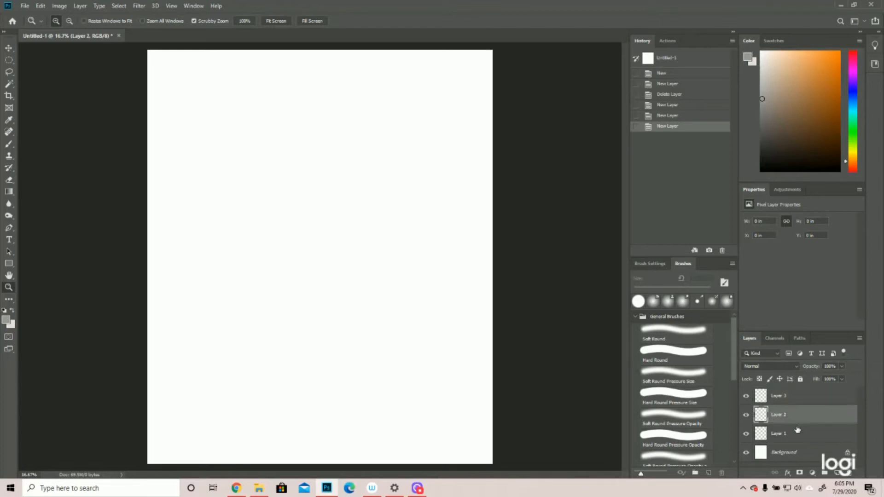
{"action": "left_click", "coordinate": [797, 435]}
{"action": "left_click", "coordinate": [794, 420]}
{"action": "left_click", "coordinate": [793, 394]}
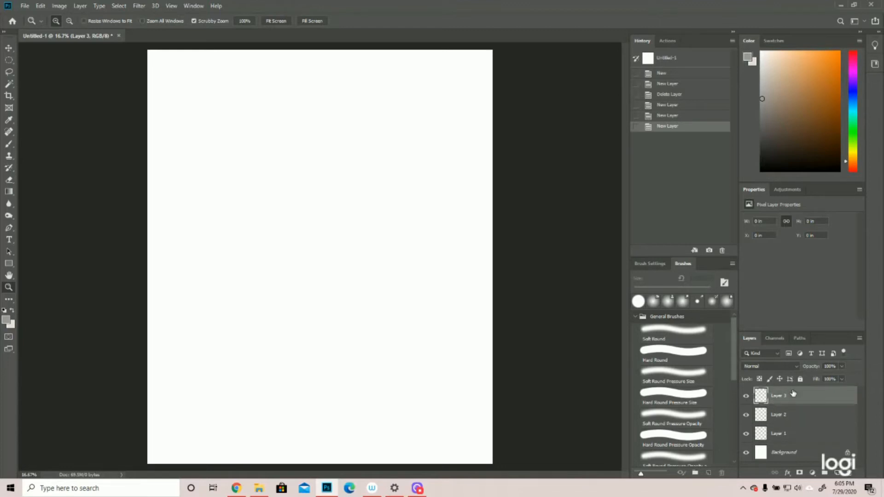
Step: Delete Layer 2 from the middle of the three blank layers
{"action": "left_click", "coordinate": [793, 417]}
{"action": "left_click", "coordinate": [848, 476]}
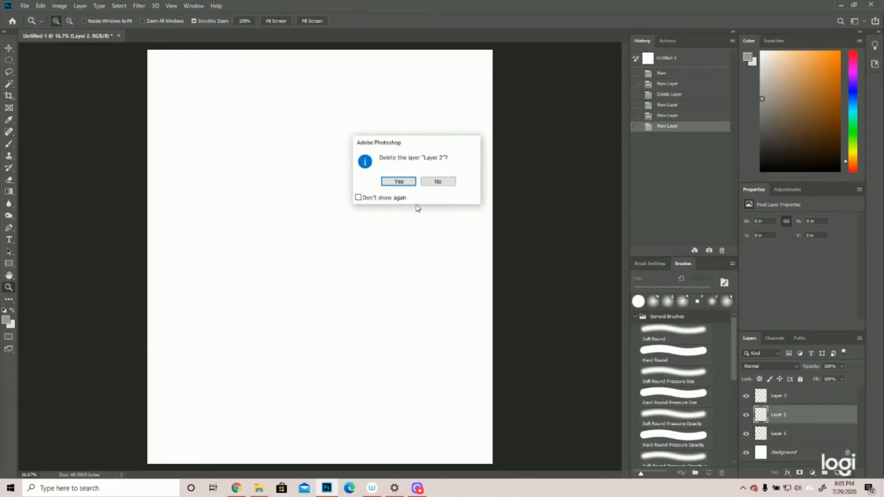
{"action": "left_click", "coordinate": [399, 182]}
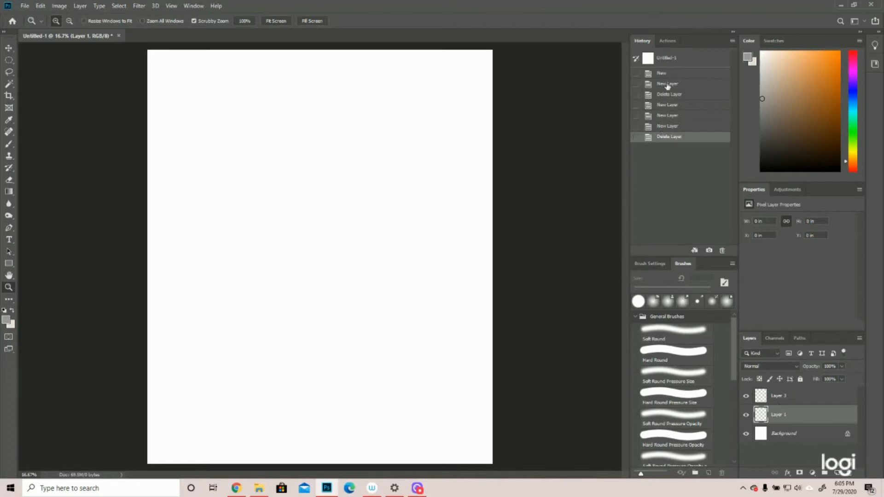
Step: Step back in the history to restore the deleted layer, reapply the deletion, and restore the layer once more
{"action": "left_click", "coordinate": [682, 127]}
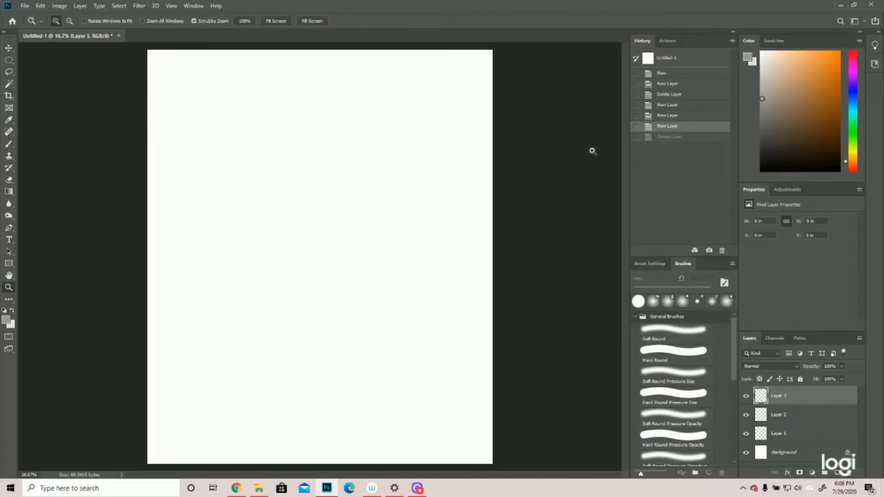
{"action": "left_click", "coordinate": [676, 137]}
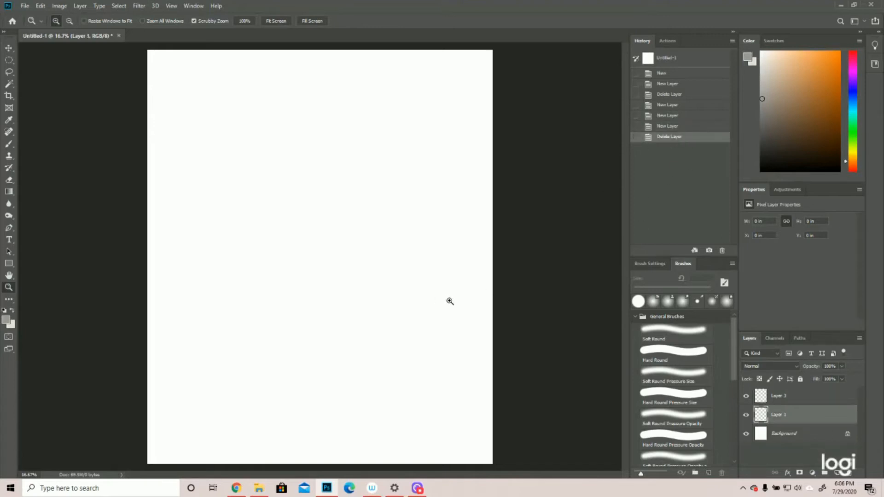
{"action": "left_click", "coordinate": [676, 126]}
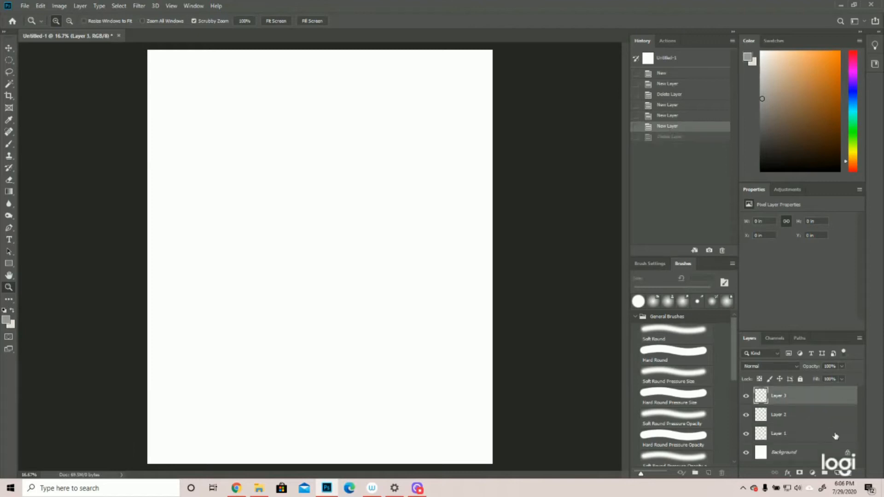
Step: Add a fourth blank layer and revert the document to its original history snapshot
{"action": "key", "text": "ctrl+shift+alt+n"}
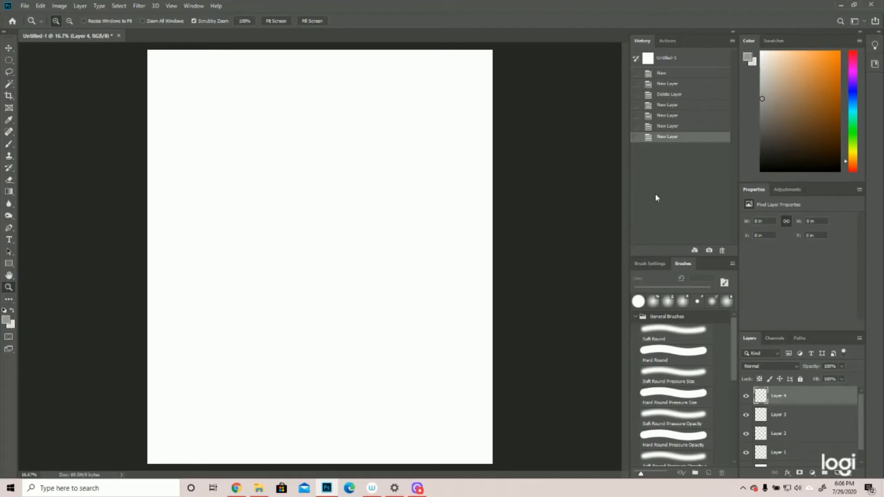
{"action": "left_click", "coordinate": [677, 58]}
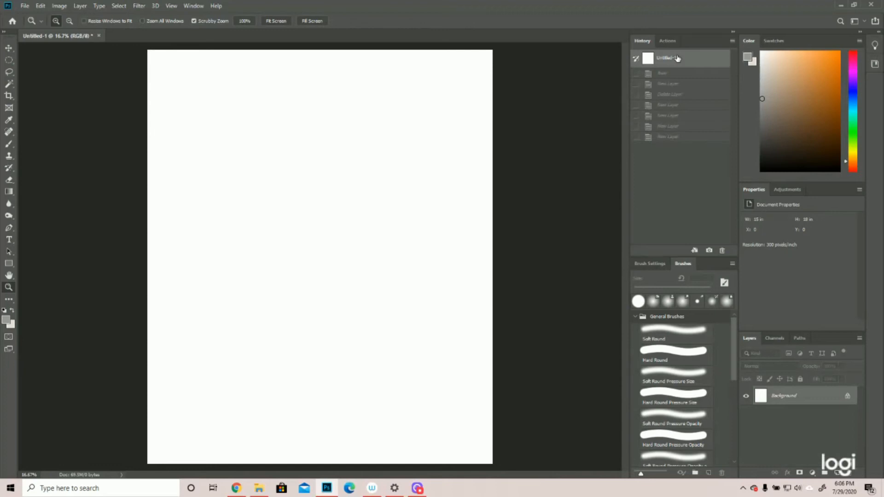
Step: Add a blank layer above the Background and fill it with black at 100% opacity in Normal mode
{"action": "left_click", "coordinate": [836, 474]}
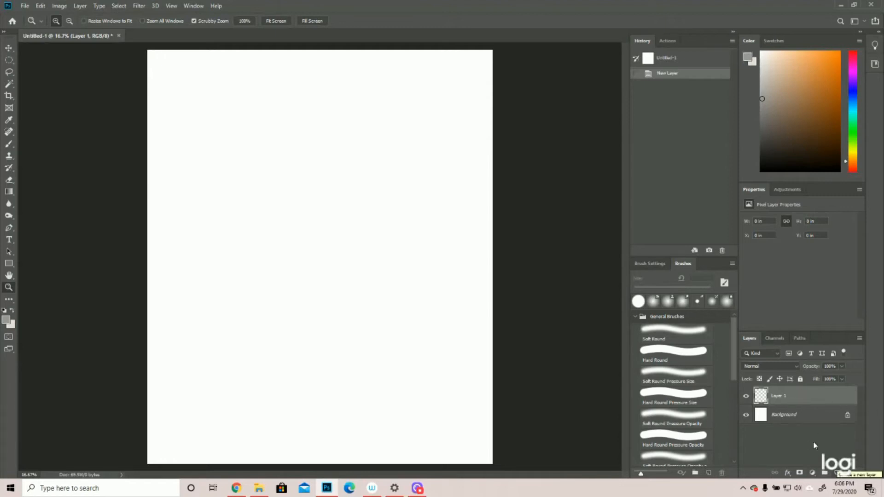
{"action": "left_click", "coordinate": [43, 6]}
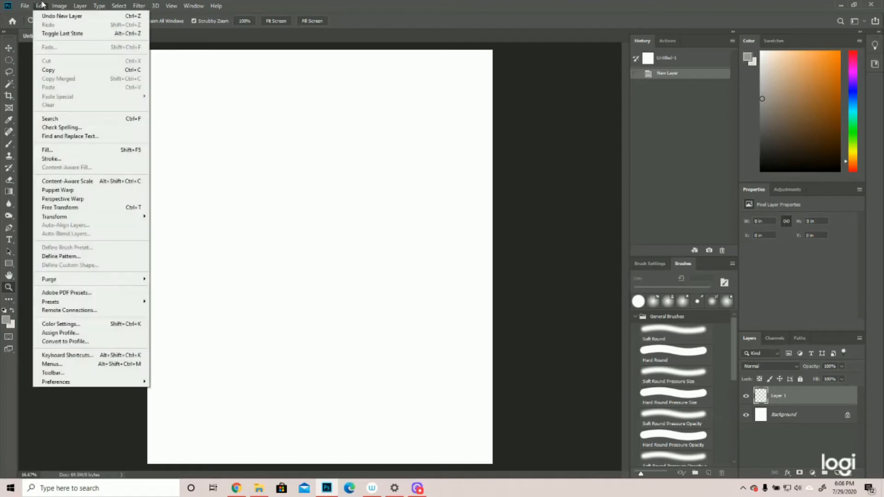
{"action": "left_click", "coordinate": [64, 152]}
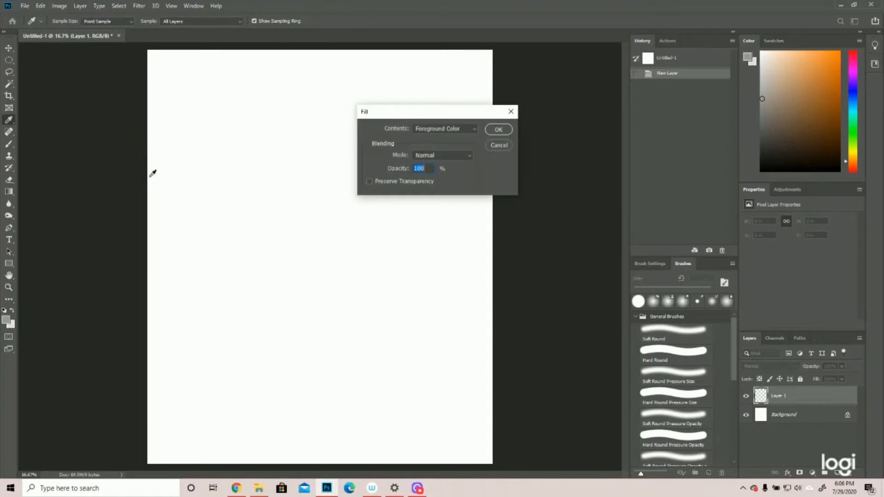
{"action": "left_click", "coordinate": [453, 132]}
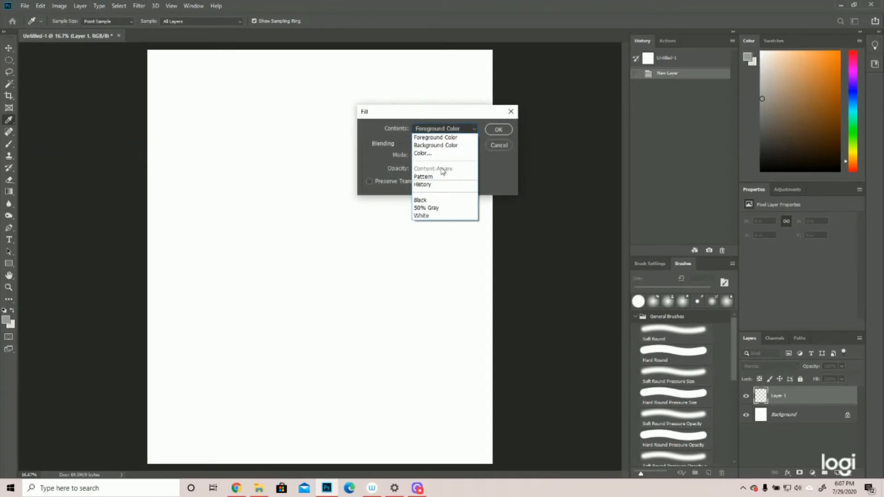
{"action": "left_click", "coordinate": [431, 200]}
{"action": "left_click", "coordinate": [499, 130]}
{"action": "key", "text": "z"}
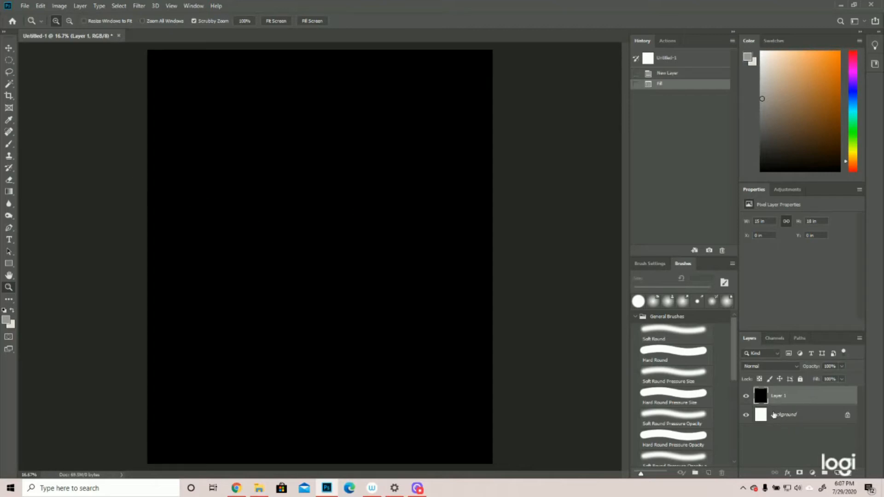
Step: Paint a gray zigzag stroke with the Brush tool directly on the black layer
{"action": "left_click", "coordinate": [8, 144]}
{"action": "mouse_move", "coordinate": [332, 148]}
{"action": "left_mouse_down"}
{"action": "mouse_move", "coordinate": [311, 204]}
{"action": "mouse_move", "coordinate": [328, 284]}
{"action": "left_mouse_up"}
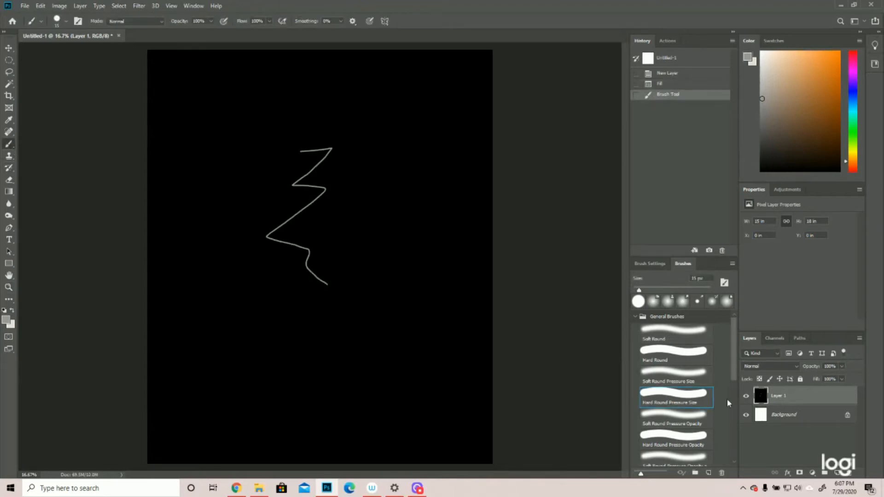
Step: Move the painted black layer about 0.5 in to the left and back, and revert the document to the Fill history state
{"action": "left_click", "coordinate": [9, 48]}
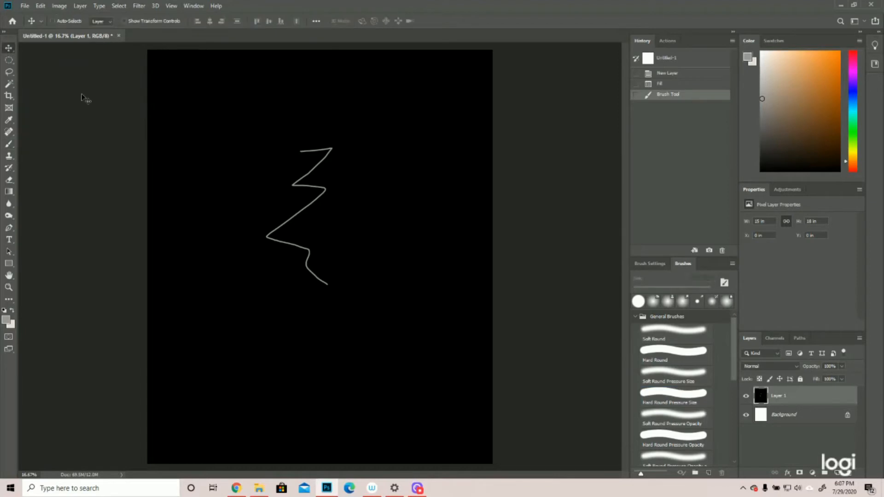
{"action": "mouse_move", "coordinate": [304, 244]}
{"action": "left_mouse_down"}
{"action": "mouse_move", "coordinate": [369, 216]}
{"action": "mouse_move", "coordinate": [424, 171]}
{"action": "mouse_move", "coordinate": [314, 149]}
{"action": "mouse_move", "coordinate": [223, 208]}
{"action": "mouse_move", "coordinate": [267, 329]}
{"action": "mouse_move", "coordinate": [413, 277]}
{"action": "mouse_move", "coordinate": [344, 181]}
{"action": "mouse_move", "coordinate": [292, 244]}
{"action": "left_mouse_up"}
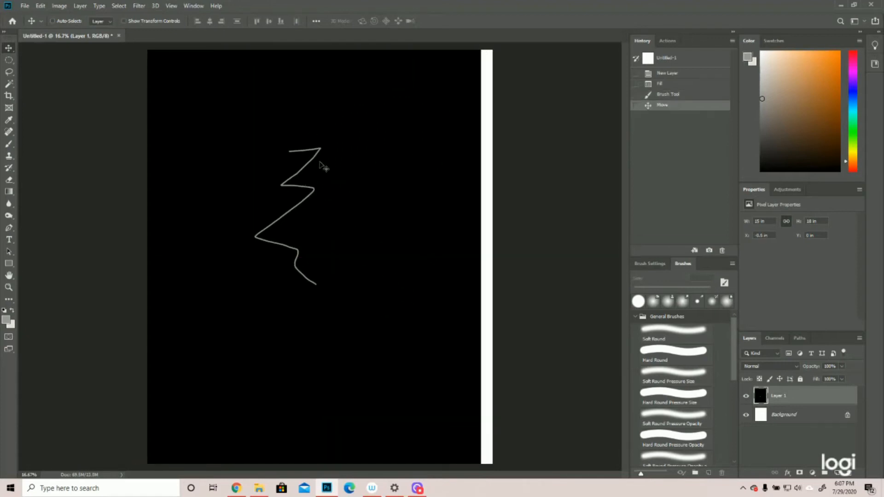
{"action": "mouse_move", "coordinate": [375, 270]}
{"action": "left_mouse_down"}
{"action": "mouse_move", "coordinate": [396, 268]}
{"action": "mouse_move", "coordinate": [387, 269]}
{"action": "left_mouse_up"}
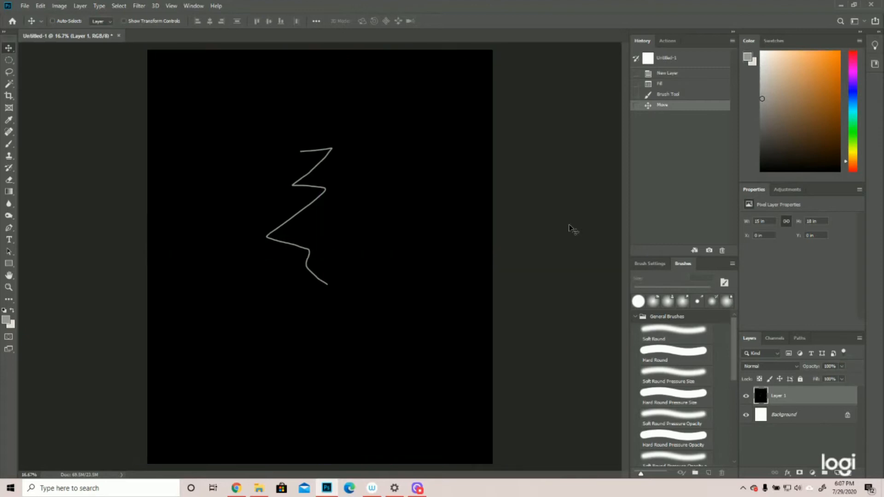
{"action": "left_click", "coordinate": [668, 86]}
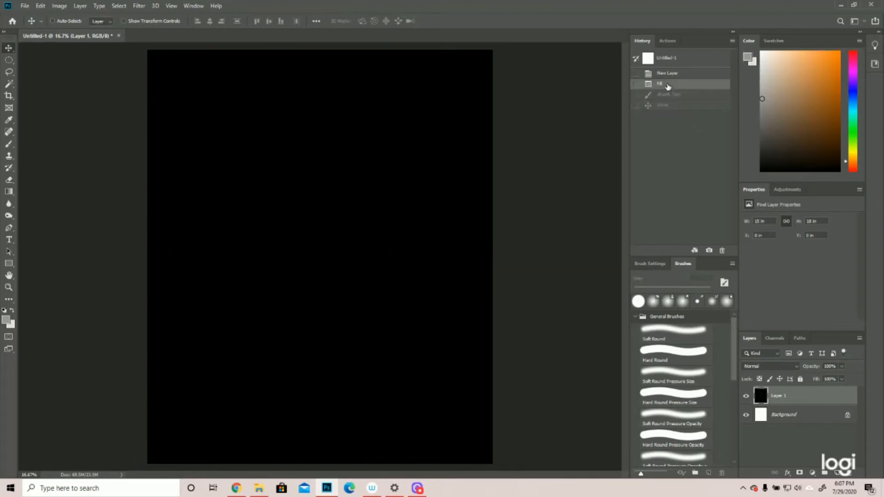
Step: Add a blank layer above the black one and brush a gray zigzag about 2.7 in wide and 6 in tall on it
{"action": "left_click", "coordinate": [838, 474]}
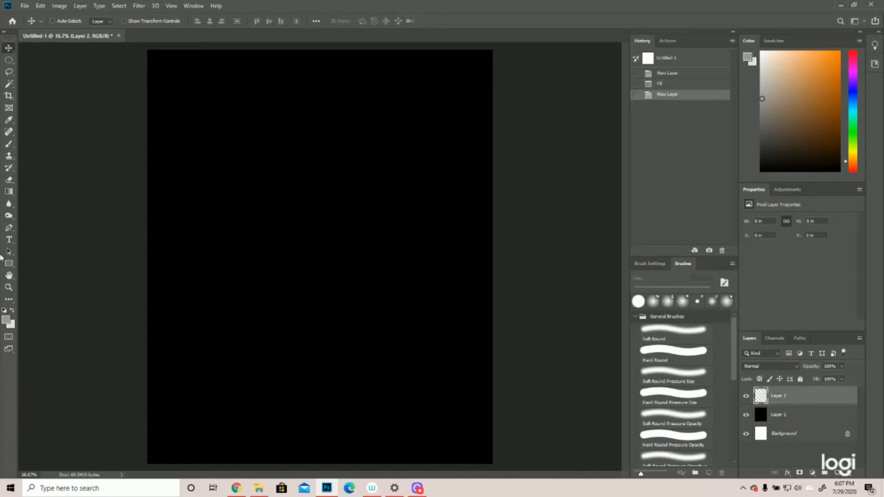
{"action": "left_click", "coordinate": [9, 145]}
{"action": "left_click_drag", "start_coordinate": [312, 106], "coordinate": [361, 116]}
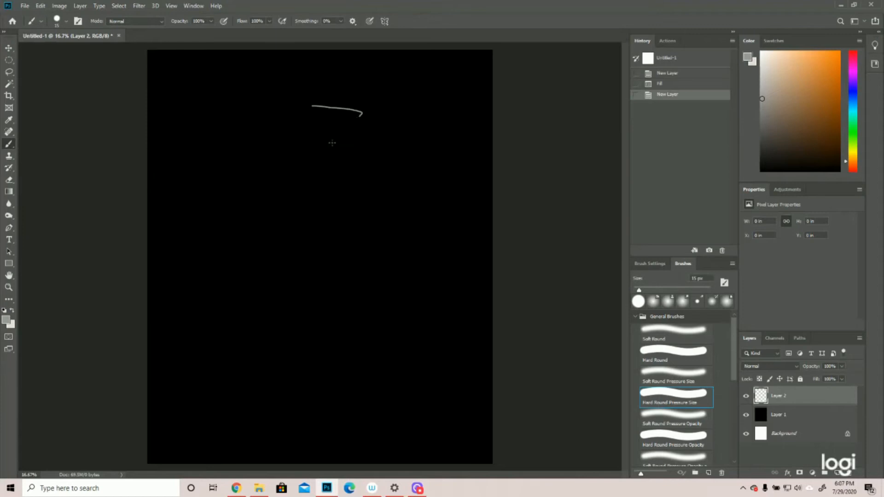
{"action": "mouse_move", "coordinate": [332, 143]}
{"action": "left_mouse_down"}
{"action": "mouse_move", "coordinate": [336, 214]}
{"action": "mouse_move", "coordinate": [301, 244]}
{"action": "left_mouse_up"}
Step: Move the zigzag on its own layer about 0.35 in left and 3.5 in down over the black layer
{"action": "left_click", "coordinate": [8, 48]}
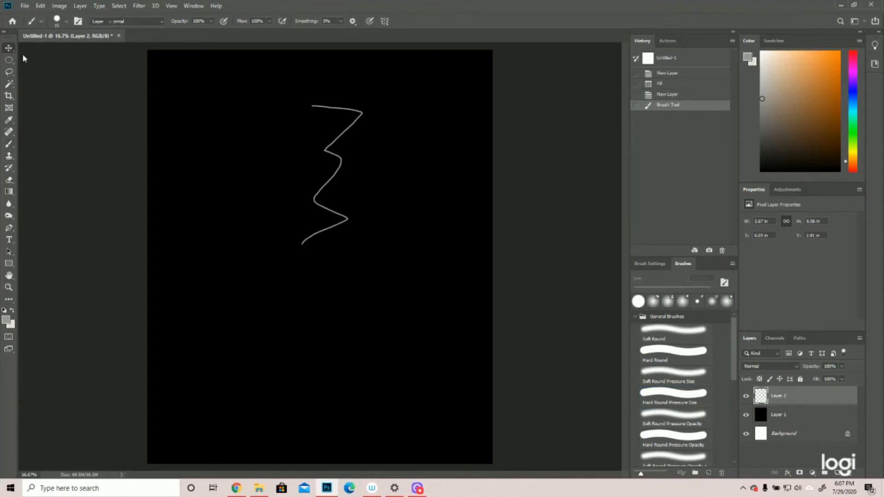
{"action": "mouse_move", "coordinate": [352, 165]}
{"action": "left_mouse_down"}
{"action": "mouse_move", "coordinate": [229, 249]}
{"action": "mouse_move", "coordinate": [438, 229]}
{"action": "mouse_move", "coordinate": [283, 199]}
{"action": "mouse_move", "coordinate": [379, 163]}
{"action": "mouse_move", "coordinate": [280, 191]}
{"action": "mouse_move", "coordinate": [357, 228]}
{"action": "mouse_move", "coordinate": [313, 164]}
{"action": "mouse_move", "coordinate": [312, 201]}
{"action": "mouse_move", "coordinate": [328, 246]}
{"action": "left_mouse_up"}
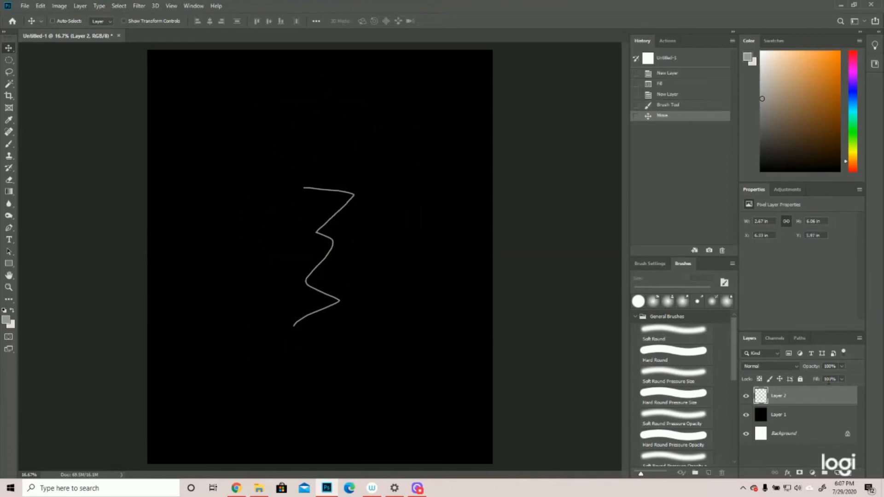
Step: Delete the zigzag layer and add a new blank layer above the black one
{"action": "left_click", "coordinate": [850, 473]}
{"action": "left_click", "coordinate": [401, 182]}
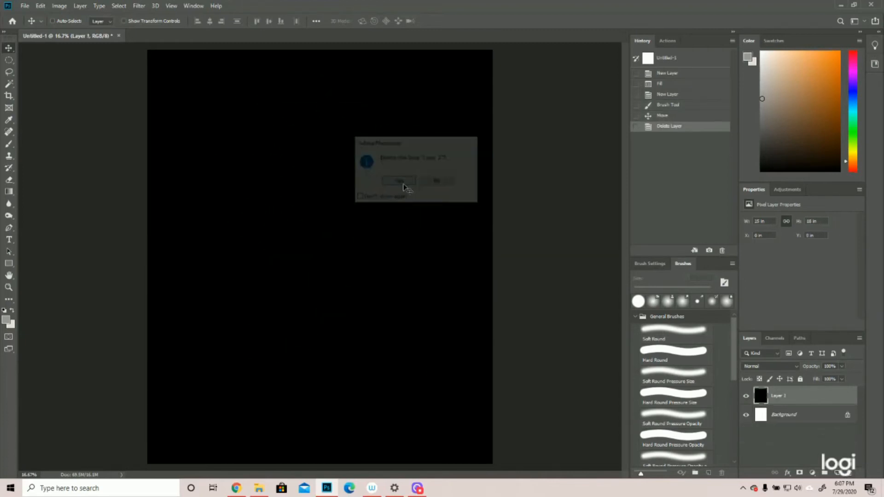
{"action": "left_click", "coordinate": [838, 473]}
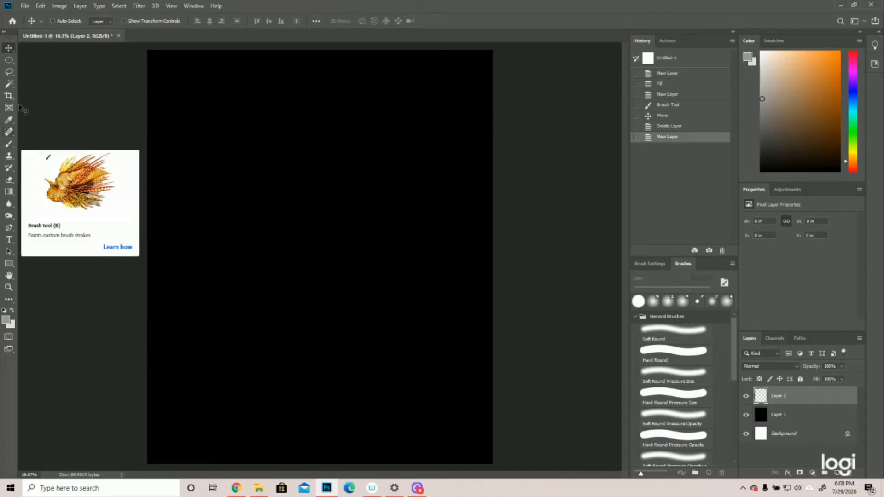
Step: With the Brush tool active, look through the brush presets and the brush tip shape settings
{"action": "left_click", "coordinate": [10, 145]}
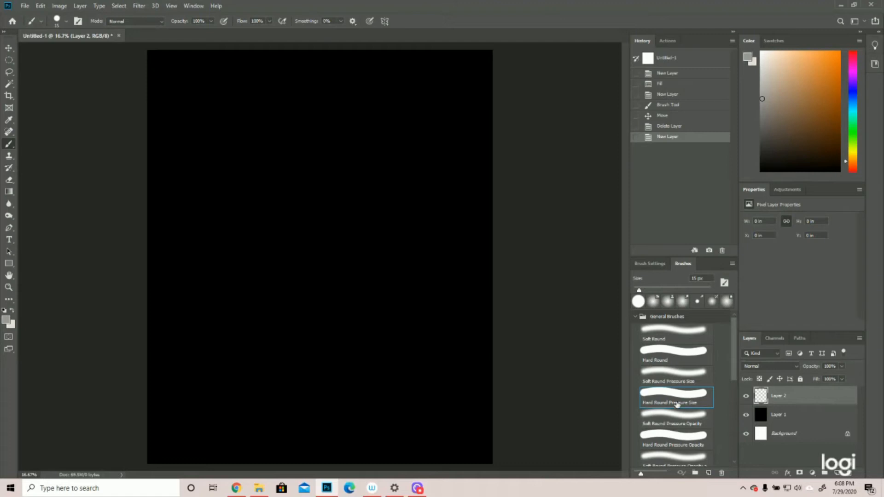
{"action": "left_click_drag", "start_coordinate": [732, 334], "coordinate": [734, 441]}
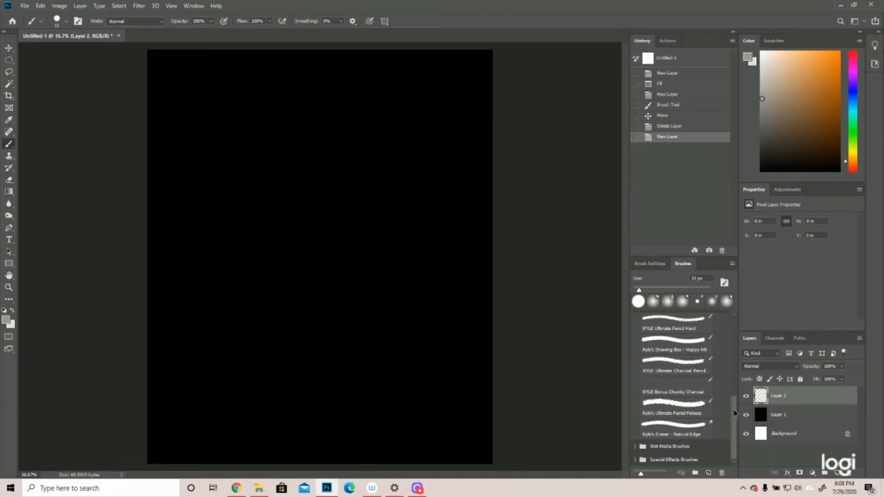
{"action": "left_click_drag", "start_coordinate": [734, 413], "coordinate": [733, 314]}
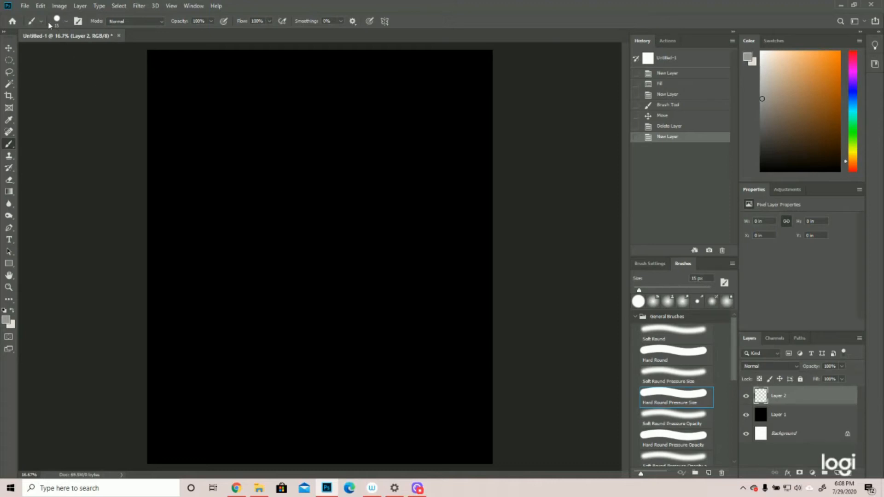
{"action": "left_click", "coordinate": [660, 263]}
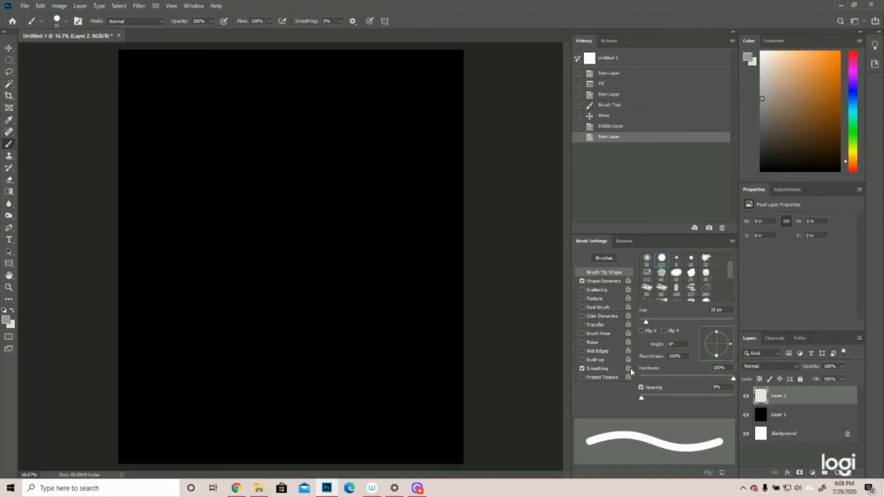
{"action": "left_click", "coordinate": [624, 241]}
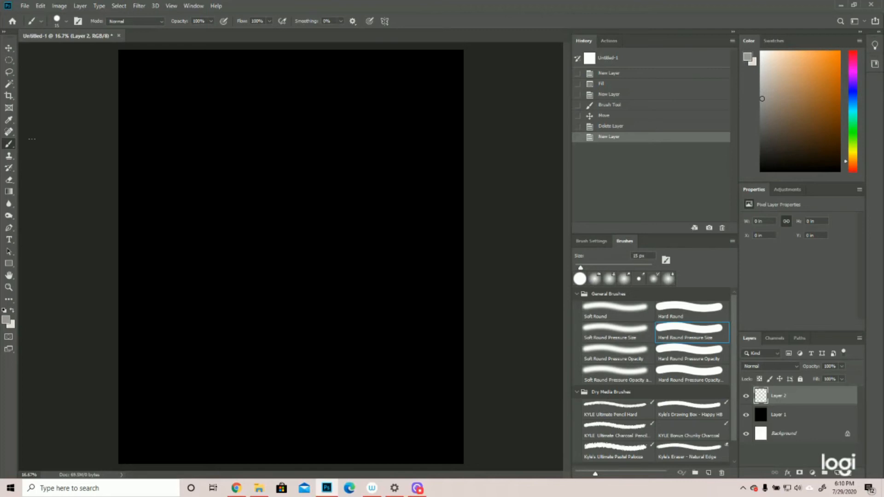
Step: Paint two thin curved strokes and a V-shaped stroke with the 15 px Hard Round Pressure Size brush, together about 4.2 in wide and 6 in tall
{"action": "mouse_move", "coordinate": [317, 121]}
{"action": "left_mouse_down"}
{"action": "mouse_move", "coordinate": [300, 138]}
{"action": "mouse_move", "coordinate": [275, 197]}
{"action": "left_mouse_up"}
{"action": "left_click_drag", "start_coordinate": [341, 122], "coordinate": [296, 219]}
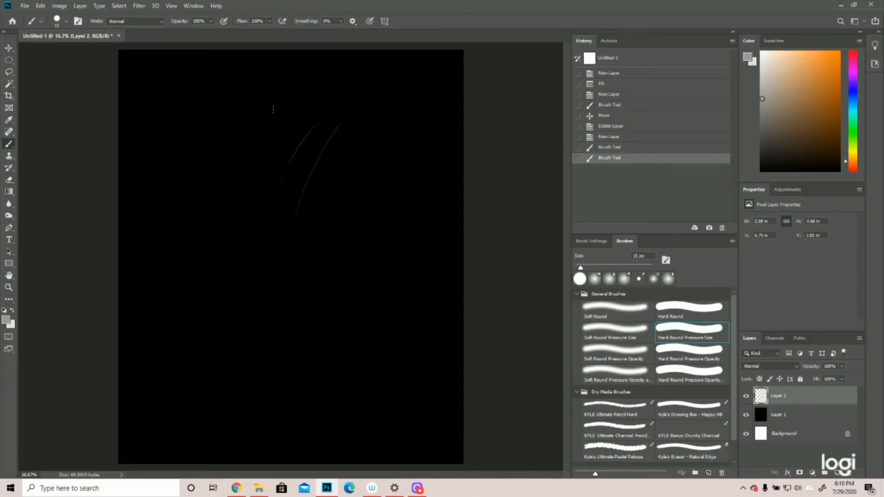
{"action": "mouse_move", "coordinate": [275, 109]}
{"action": "left_mouse_down"}
{"action": "mouse_move", "coordinate": [248, 192]}
{"action": "mouse_move", "coordinate": [253, 243]}
{"action": "mouse_move", "coordinate": [340, 108]}
{"action": "left_mouse_up"}
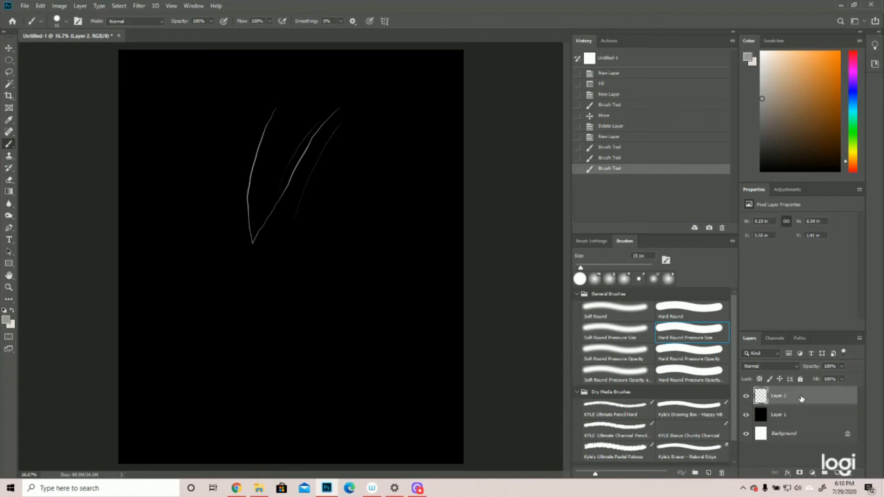
Step: Duplicate the brush-stroke layer and move the copy about 1.5 in right and 0.55 in down
{"action": "left_click_drag", "start_coordinate": [806, 397], "coordinate": [838, 474]}
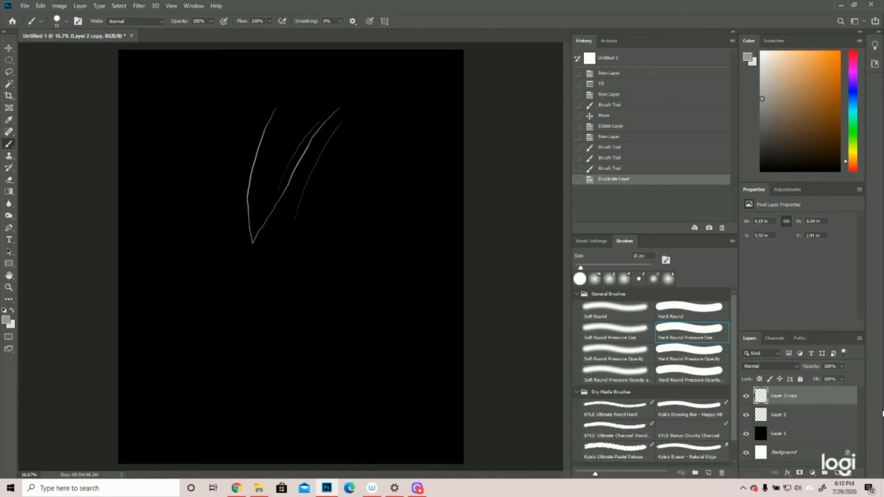
{"action": "left_click", "coordinate": [9, 50]}
{"action": "mouse_move", "coordinate": [288, 169]}
{"action": "left_mouse_down"}
{"action": "mouse_move", "coordinate": [311, 181]}
{"action": "mouse_move", "coordinate": [341, 176]}
{"action": "mouse_move", "coordinate": [323, 181]}
{"action": "left_mouse_up"}
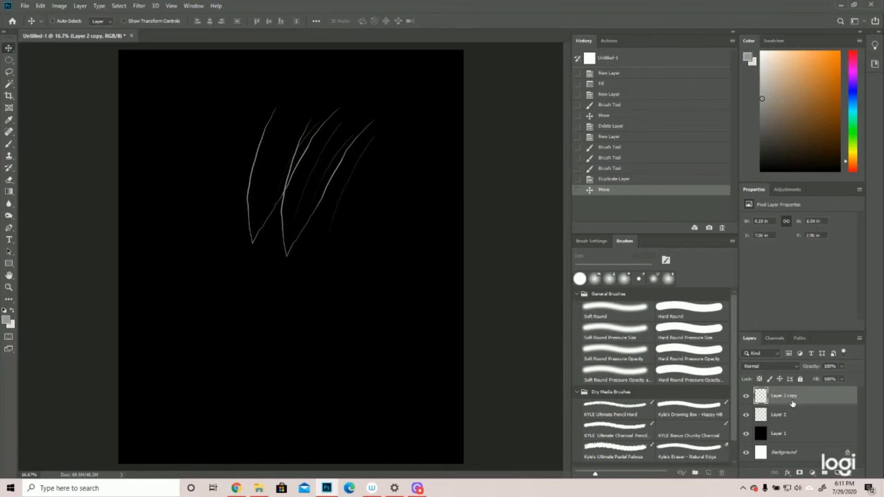
Step: Hide and reshow the original stroke layer twice, and swap the stacking order of the two stroke layers and back
{"action": "left_click", "coordinate": [746, 416]}
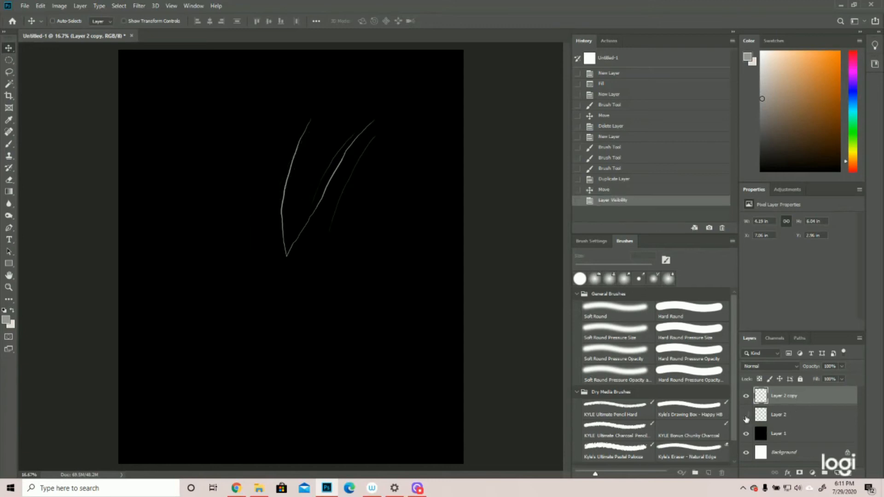
{"action": "left_click", "coordinate": [747, 417]}
{"action": "left_click", "coordinate": [747, 417]}
{"action": "left_click", "coordinate": [746, 417]}
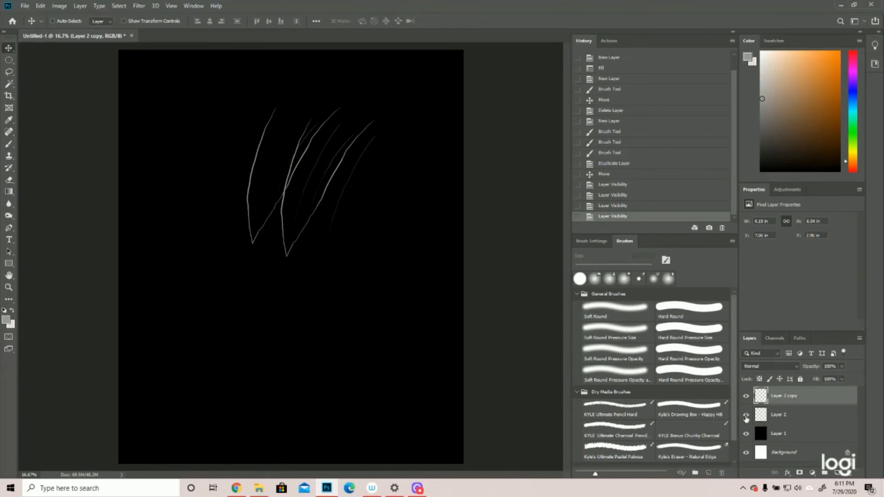
{"action": "left_click_drag", "start_coordinate": [800, 398], "coordinate": [804, 425]}
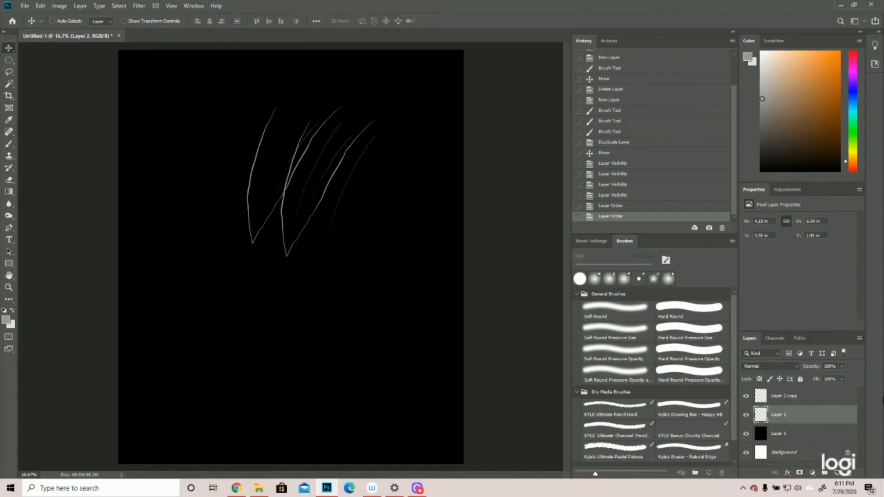
Step: Rename the original stroke layer, below its copy, as Gray 1
{"action": "double_click", "coordinate": [782, 416]}
{"action": "type", "text": "Gray 1"}
{"action": "key", "text": "Return"}
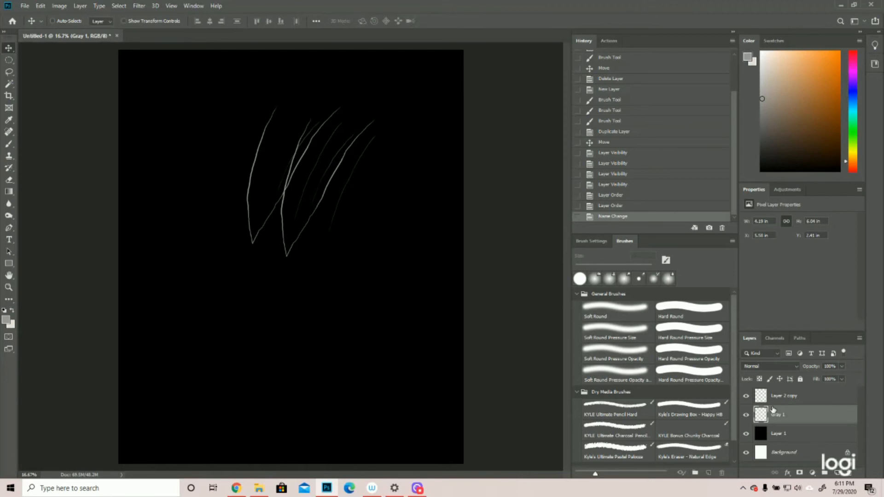
Step: Hide and reshow the Gray 1 layer twice, and switch the selection to the copy layer and back to Gray 1
{"action": "left_click", "coordinate": [747, 415]}
{"action": "left_click", "coordinate": [747, 415]}
{"action": "left_click", "coordinate": [747, 415]}
{"action": "left_click", "coordinate": [747, 415]}
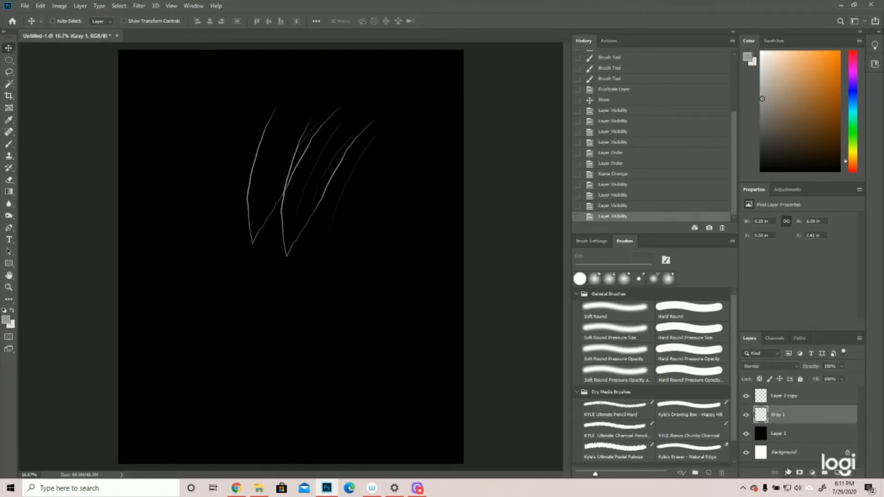
{"action": "double_click", "coordinate": [780, 415]}
{"action": "left_click", "coordinate": [807, 397]}
{"action": "left_click", "coordinate": [795, 419]}
Step: Inspect the brush strokes with scrubby zoom, zooming in and out and scrolling across the enlarged canvas
{"action": "left_click", "coordinate": [9, 288]}
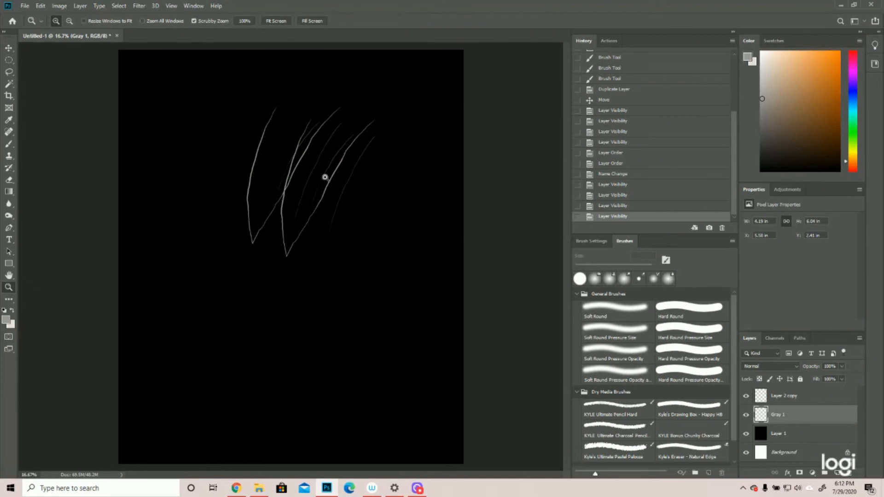
{"action": "left_click", "coordinate": [295, 154]}
{"action": "left_click_drag", "start_coordinate": [296, 155], "coordinate": [317, 162]}
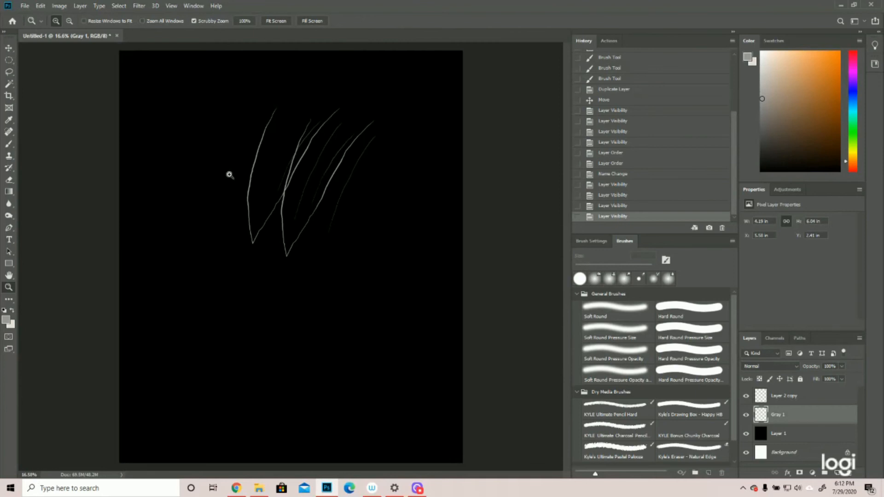
{"action": "left_click_drag", "start_coordinate": [229, 175], "coordinate": [299, 196]}
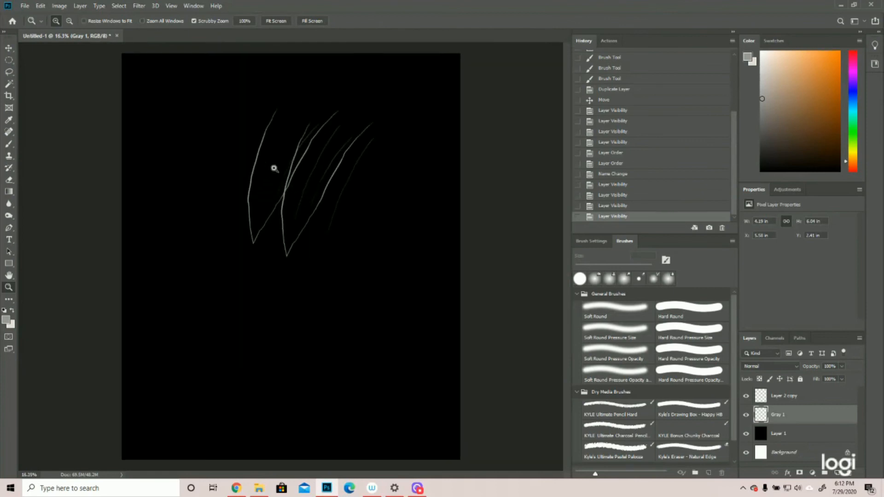
{"action": "mouse_move", "coordinate": [309, 174]}
{"action": "left_mouse_down"}
{"action": "mouse_move", "coordinate": [377, 173]}
{"action": "mouse_move", "coordinate": [270, 200]}
{"action": "mouse_move", "coordinate": [334, 203]}
{"action": "mouse_move", "coordinate": [300, 210]}
{"action": "left_mouse_up"}
{"action": "left_click_drag", "start_coordinate": [276, 215], "coordinate": [348, 199]}
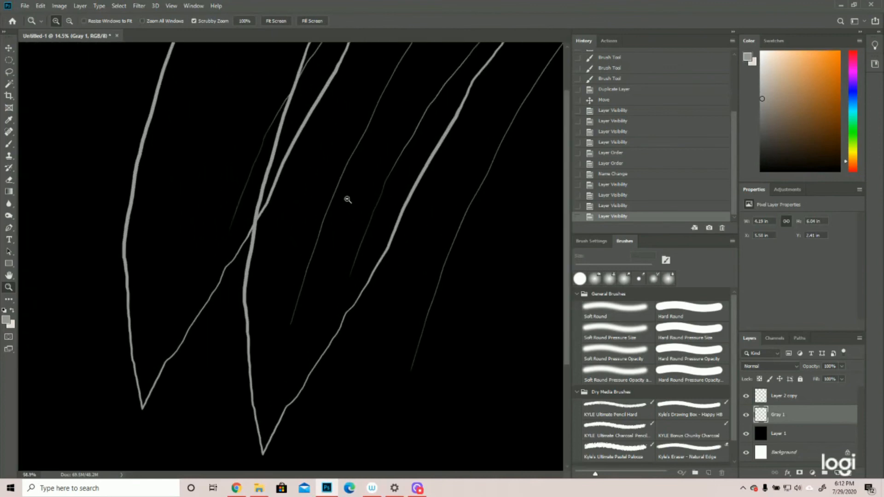
{"action": "left_click_drag", "start_coordinate": [568, 200], "coordinate": [567, 220]}
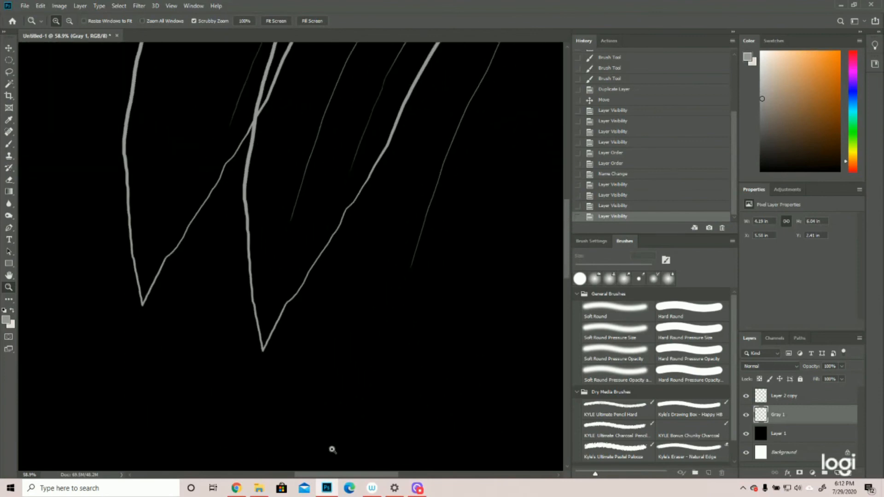
{"action": "mouse_move", "coordinate": [334, 477]}
{"action": "left_mouse_down"}
{"action": "mouse_move", "coordinate": [367, 478]}
{"action": "mouse_move", "coordinate": [334, 477]}
{"action": "left_mouse_up"}
{"action": "left_click_drag", "start_coordinate": [404, 281], "coordinate": [350, 288]}
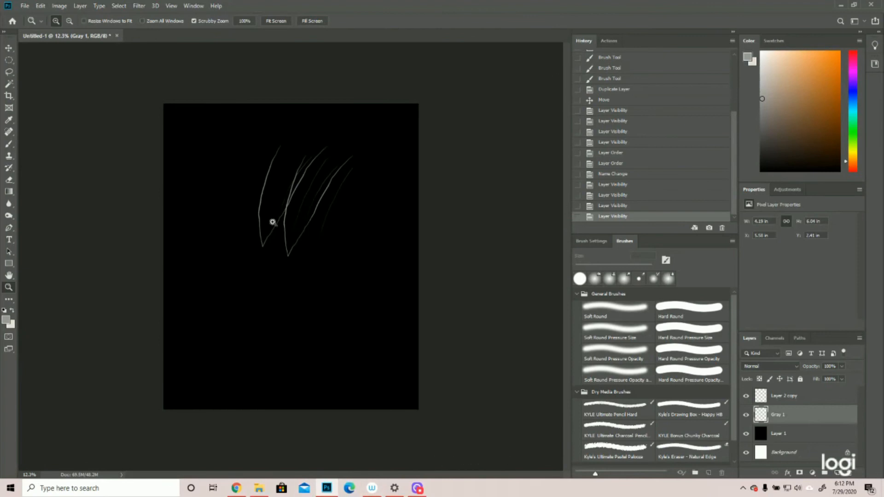
Step: Zoom into the strokes in preset increments, zoom out, and return the canvas view to 16.67%
{"action": "left_click", "coordinate": [299, 237]}
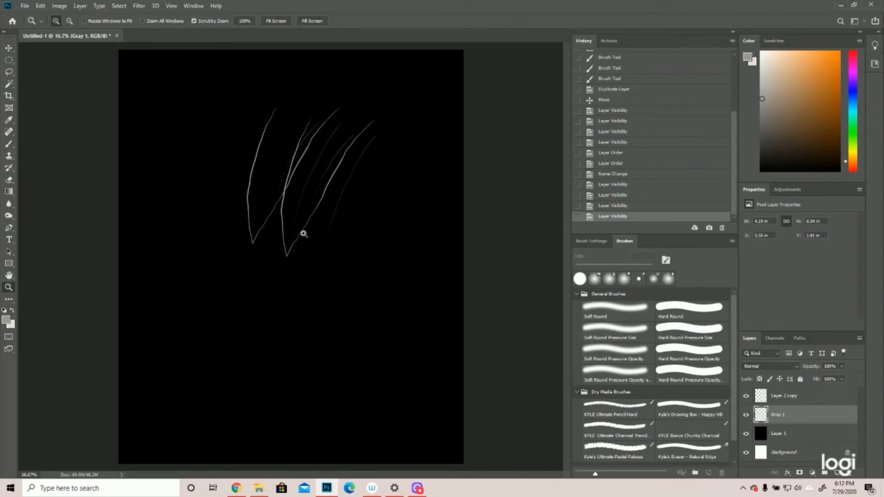
{"action": "left_click", "coordinate": [304, 234]}
{"action": "left_click", "coordinate": [301, 221]}
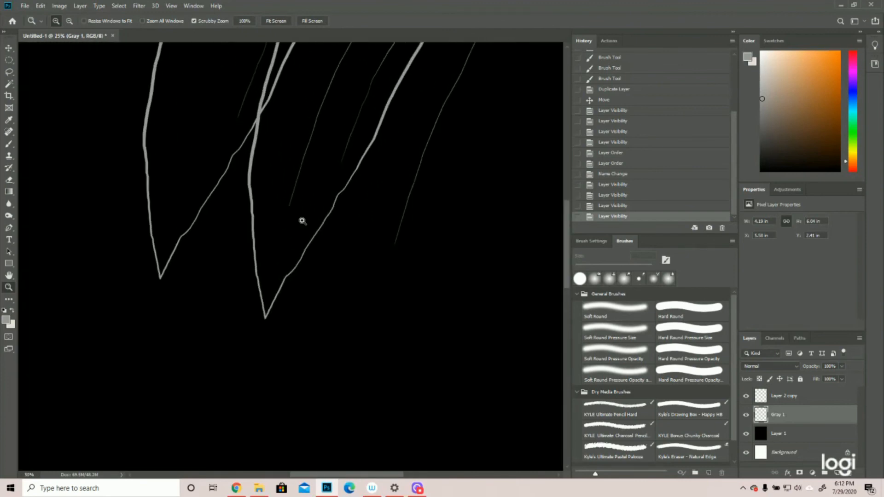
{"action": "left_click", "coordinate": [303, 221]}
{"action": "left_click_drag", "start_coordinate": [388, 205], "coordinate": [304, 243]}
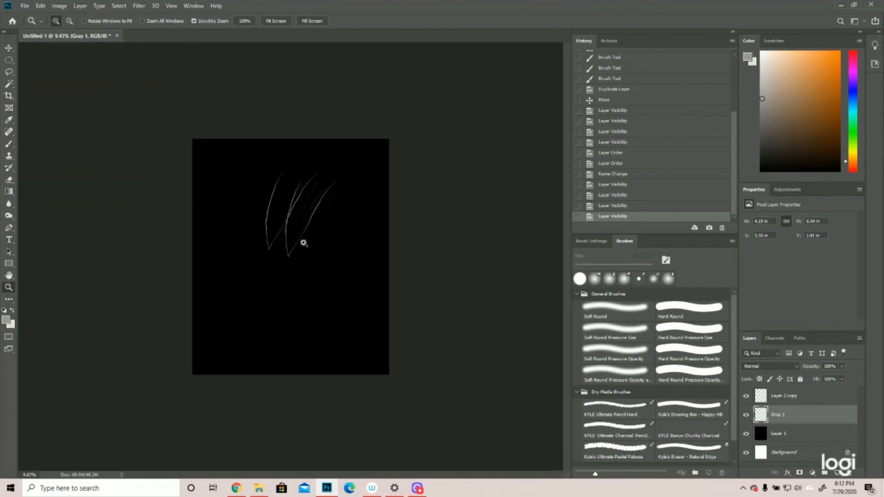
{"action": "left_click", "coordinate": [302, 211]}
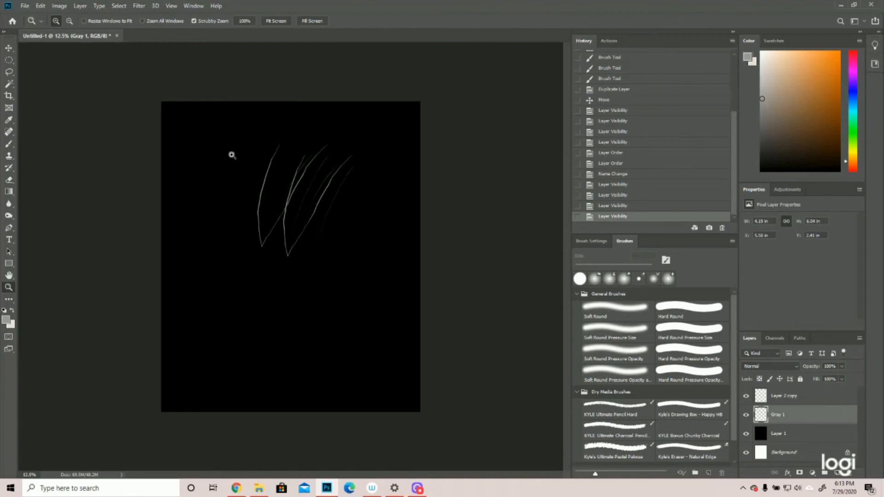
{"action": "left_click", "coordinate": [300, 226]}
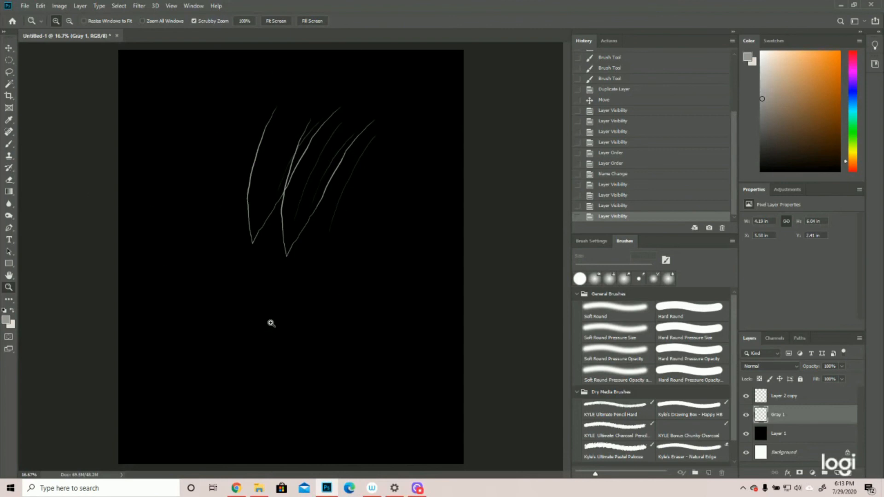
Step: Look through the file formats offered by Save As, including PNG, and cancel without saving
{"action": "left_click", "coordinate": [23, 6]}
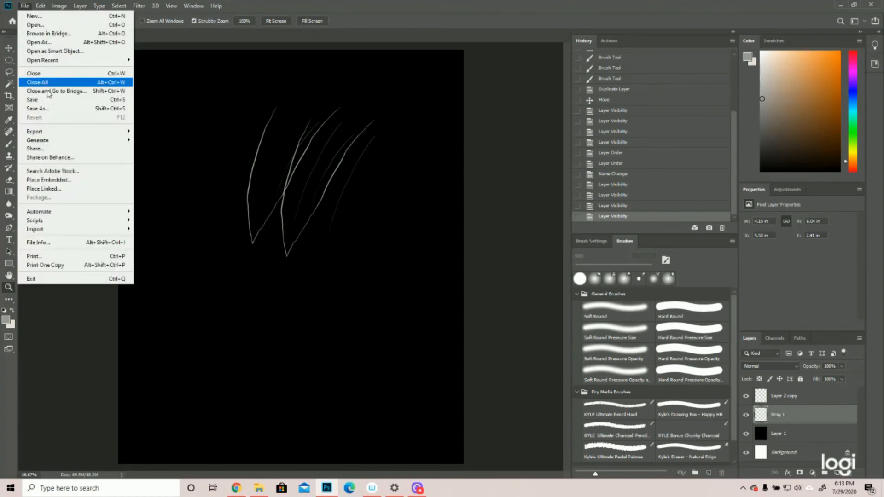
{"action": "left_click", "coordinate": [59, 111]}
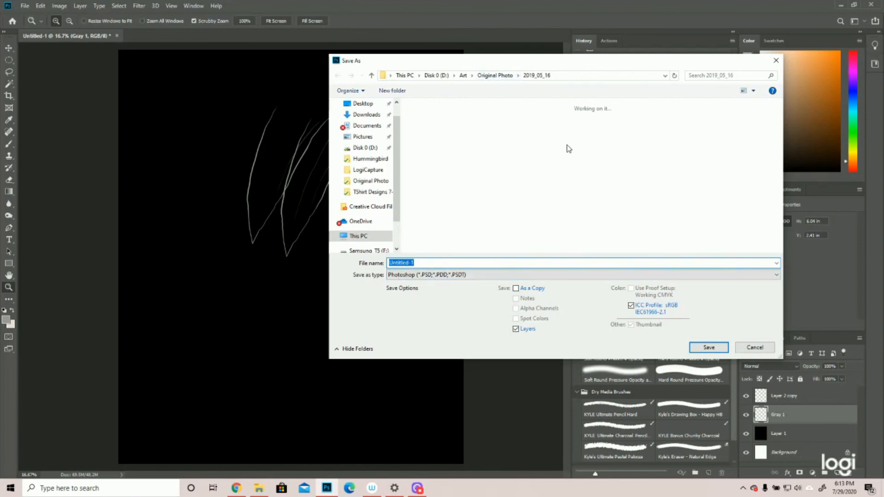
{"action": "left_click", "coordinate": [454, 276]}
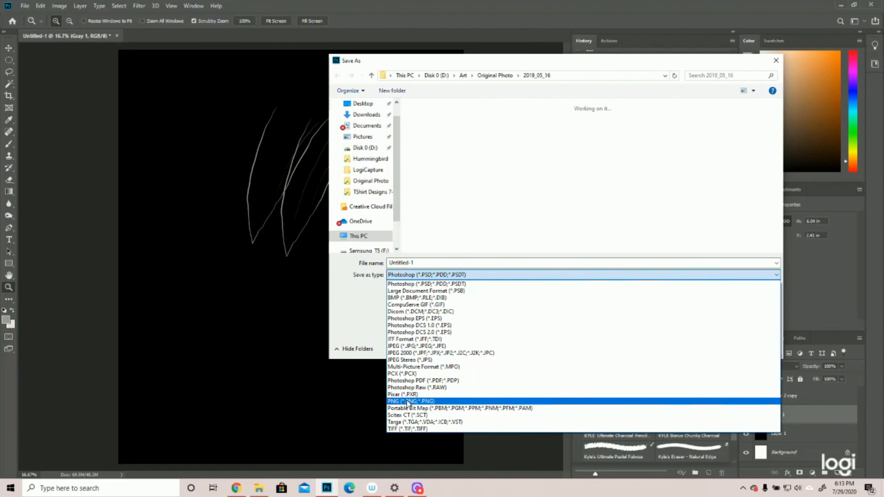
{"action": "left_click", "coordinate": [547, 67]}
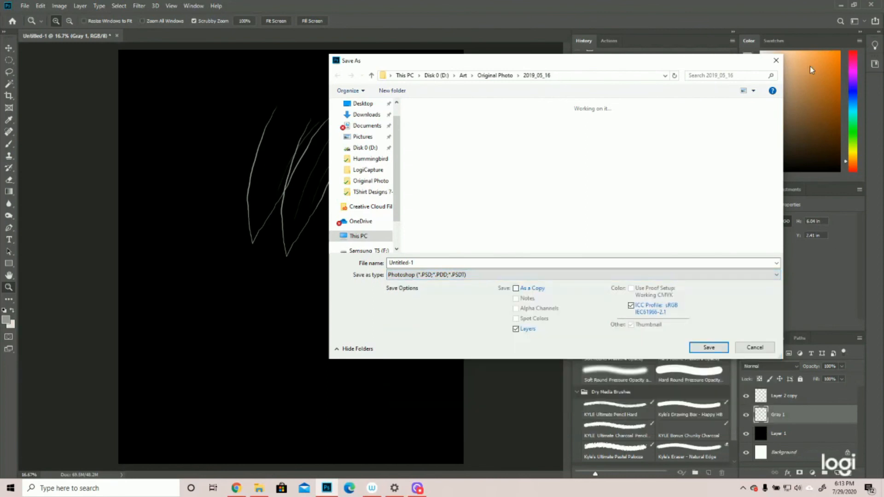
{"action": "left_click", "coordinate": [777, 61]}
Step: Hide the black layer and the Background, and check the PNG format in Save As without saving
{"action": "left_click", "coordinate": [746, 433]}
{"action": "left_click", "coordinate": [747, 453]}
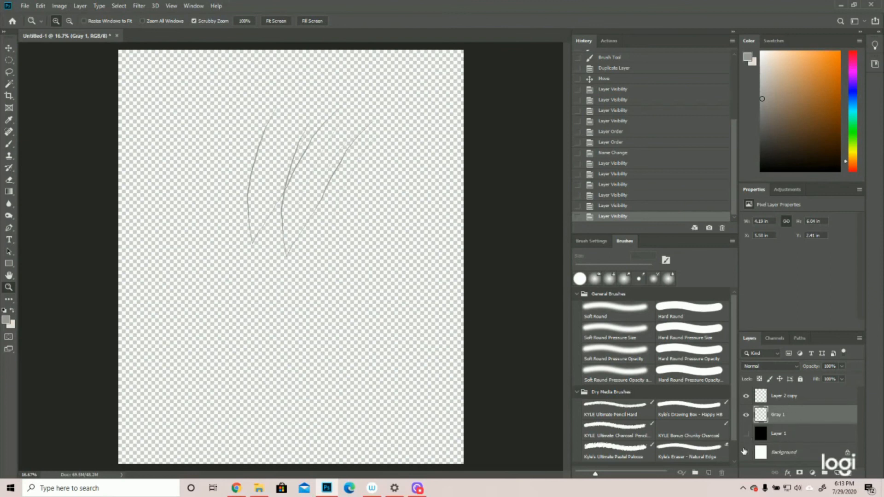
{"action": "left_click", "coordinate": [25, 6]}
{"action": "left_click", "coordinate": [46, 108]}
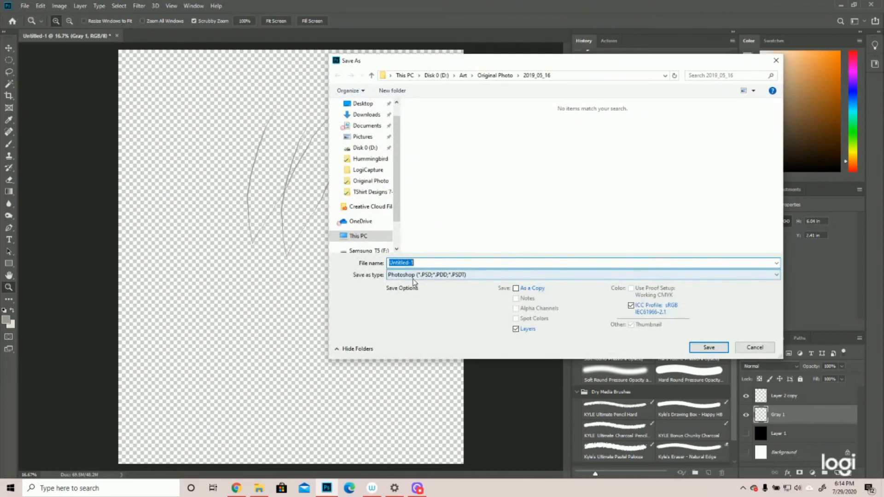
{"action": "left_click", "coordinate": [430, 275]}
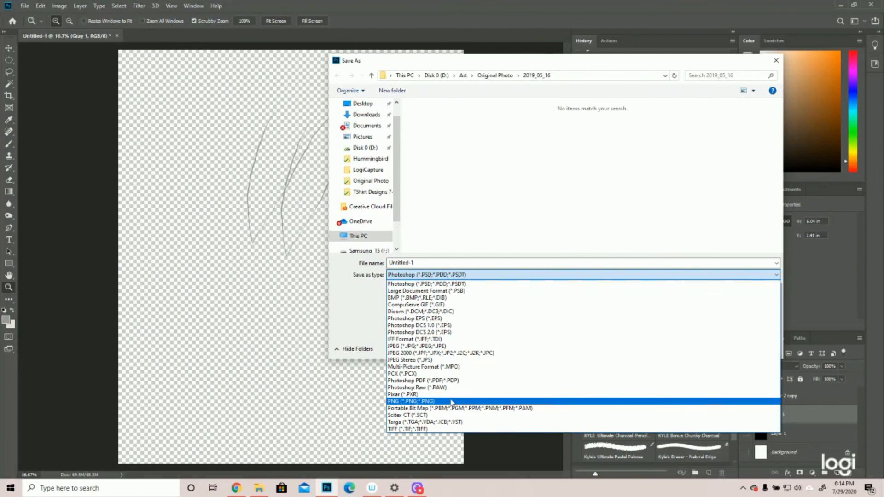
{"action": "left_click", "coordinate": [775, 62]}
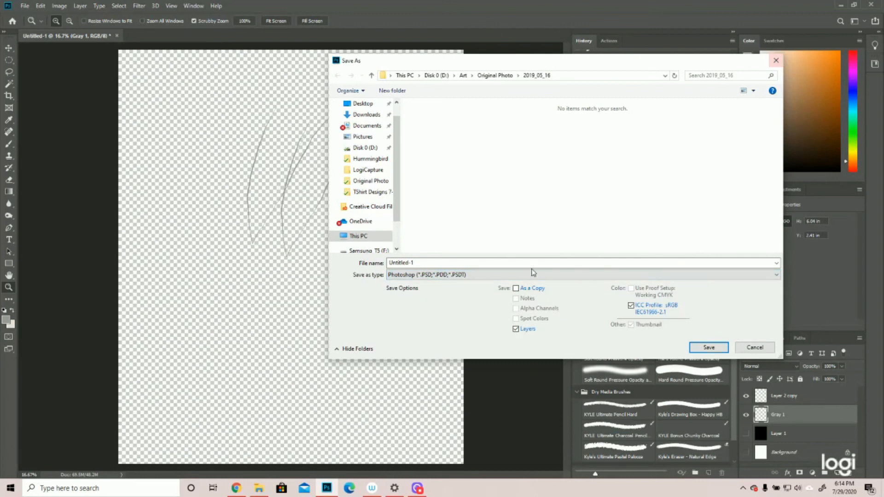
{"action": "left_click", "coordinate": [776, 61]}
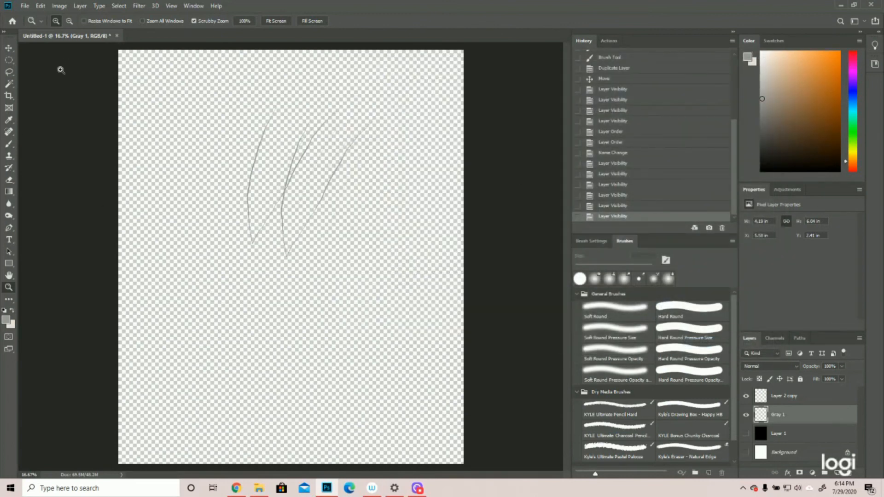
Step: Close the Untitled-1 document without saving its changes
{"action": "left_click", "coordinate": [117, 36]}
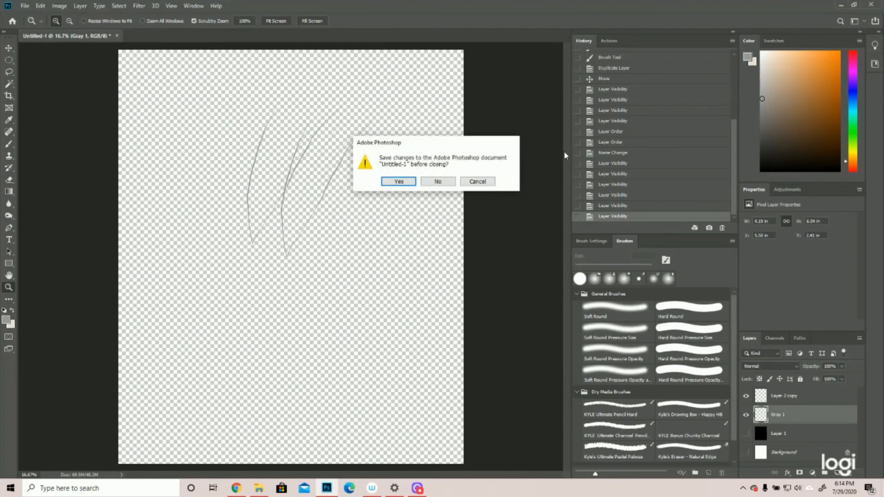
{"action": "left_click", "coordinate": [438, 182]}
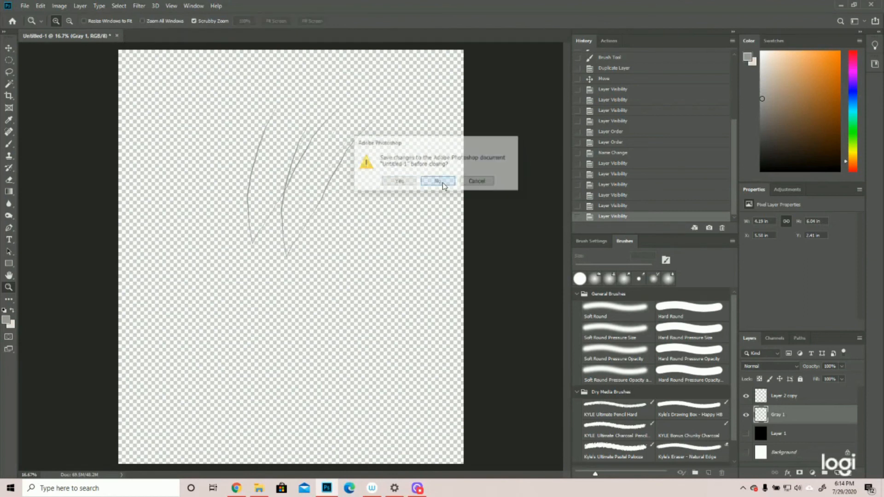